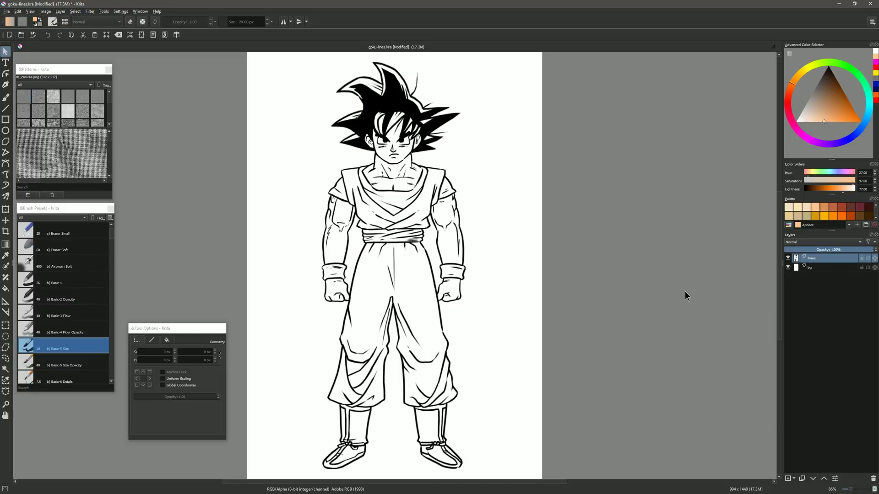
pyautogui.hotkey('ctrl', 'shift', 'c')
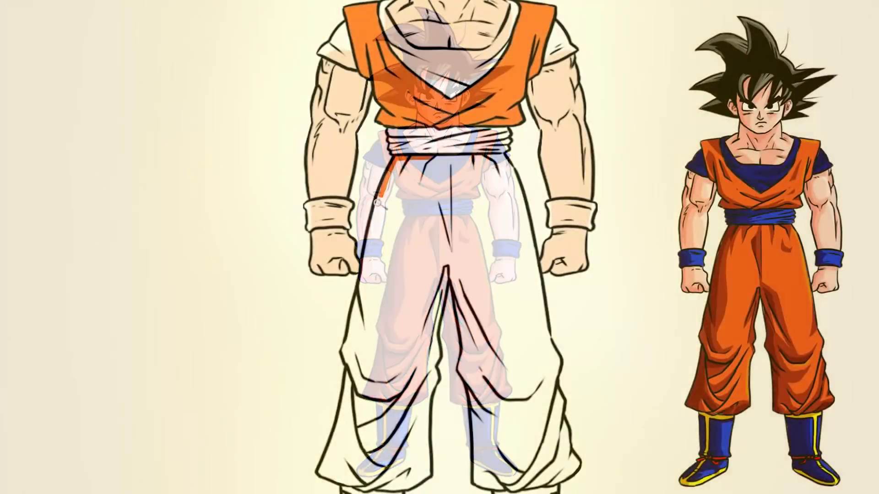
pyautogui.moveTo(371, 275)
pyautogui.mouseDown()
pyautogui.moveTo(321, 476)
pyautogui.moveTo(398, 487)
pyautogui.moveTo(455, 282)
pyautogui.moveTo(494, 487)
pyautogui.moveTo(569, 442)
pyautogui.moveTo(547, 332)
pyautogui.mouseUp()
pyautogui.moveTo(504, 156); pyautogui.dragTo(521, 198)
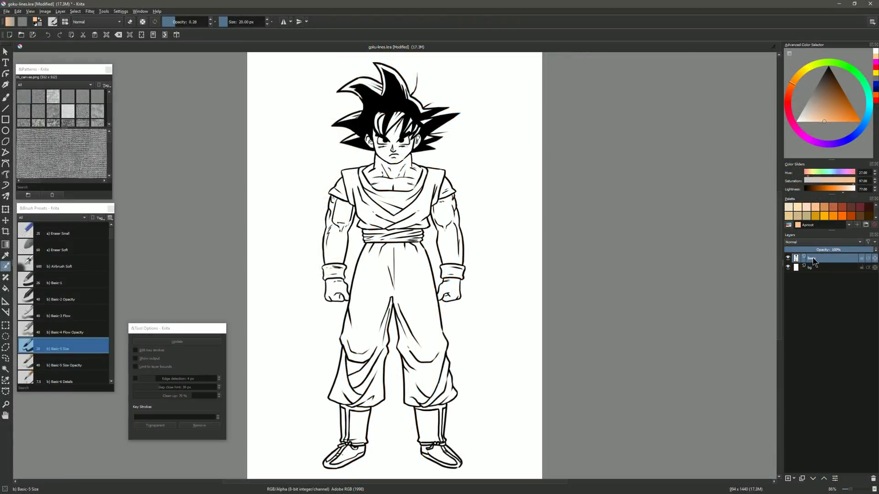
# Step: Check the line art's transparency by briefly hiding the bg layer, and add a colorize mask to the lines layer
pyautogui.click(789, 267)
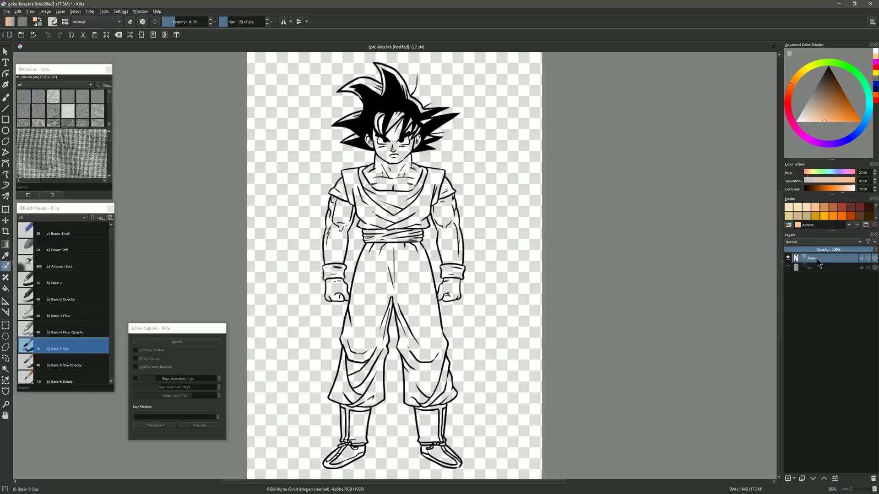
pyautogui.hotkey('ctrl', 'z')
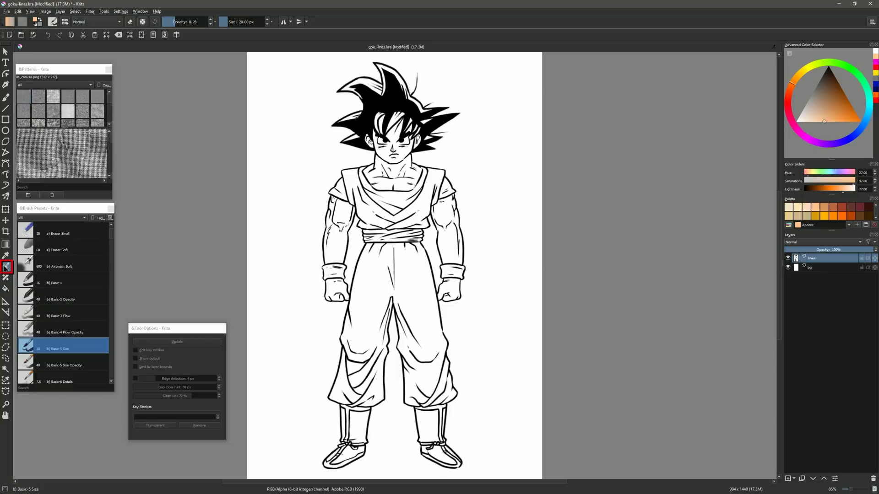
pyautogui.click(414, 197)
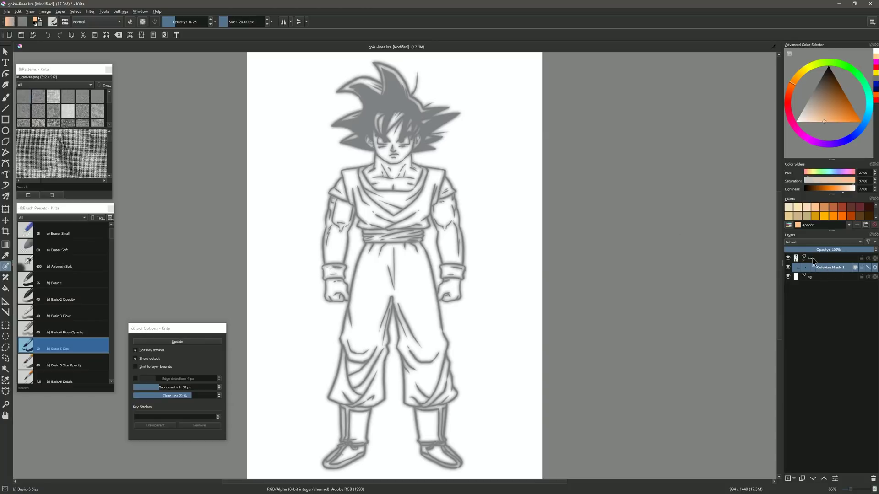
# Step: Toggle key stroke editing on the colorize mask off and on to compare both views
pyautogui.click(868, 268)
pyautogui.click(868, 268)
pyautogui.click(868, 269)
pyautogui.click(868, 269)
pyautogui.click(868, 269)
pyautogui.click(868, 269)
# Step: Check that the Tool Options docker is enabled, and try its Edit key strokes option off and on
pyautogui.click(175, 333)
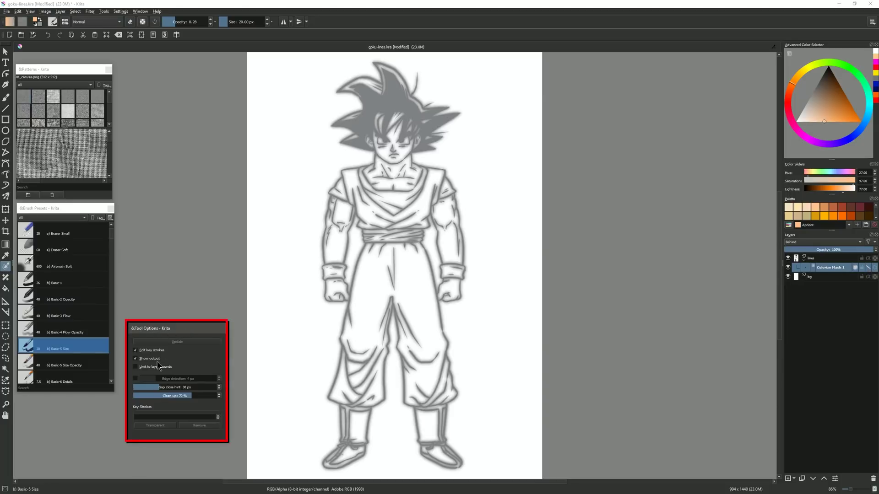
pyautogui.click(121, 11)
pyautogui.moveTo(160, 61)
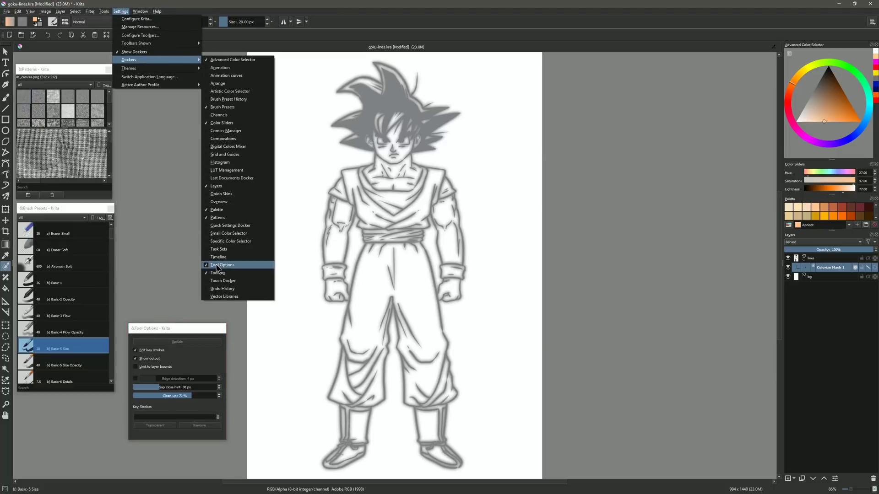
pyautogui.click(190, 332)
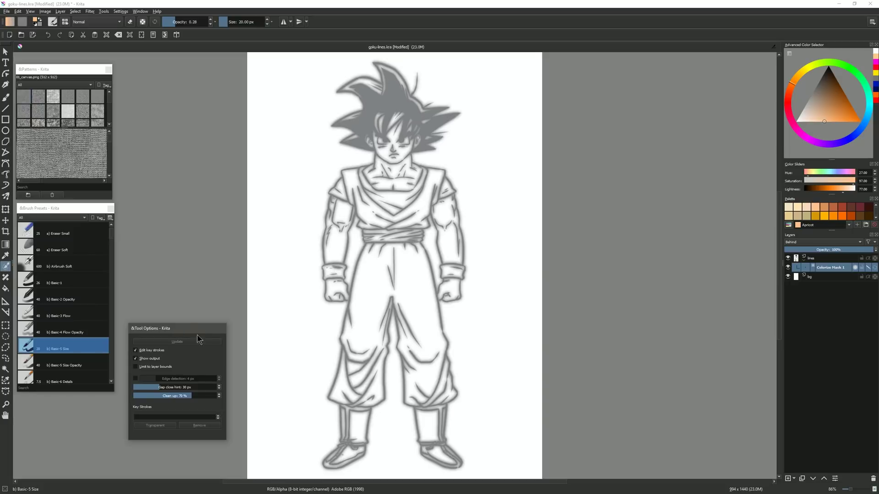
pyautogui.click(135, 350)
pyautogui.click(135, 350)
# Step: Pick a saturated orange and paint key strokes down both trouser legs and in a curve across the tunic
pyautogui.click(790, 91)
pyautogui.click(859, 122)
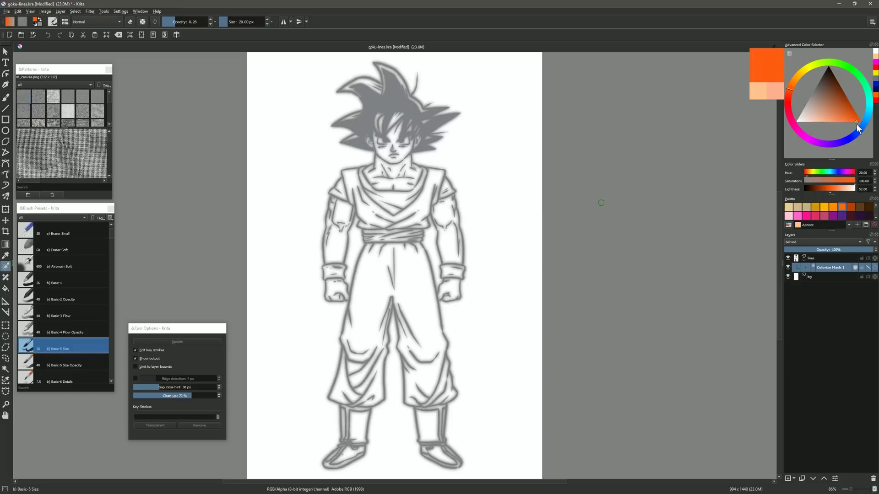
pyautogui.moveTo(789, 96); pyautogui.dragTo(792, 103)
pyautogui.moveTo(376, 256); pyautogui.dragTo(352, 403)
pyautogui.moveTo(404, 254); pyautogui.dragTo(430, 396)
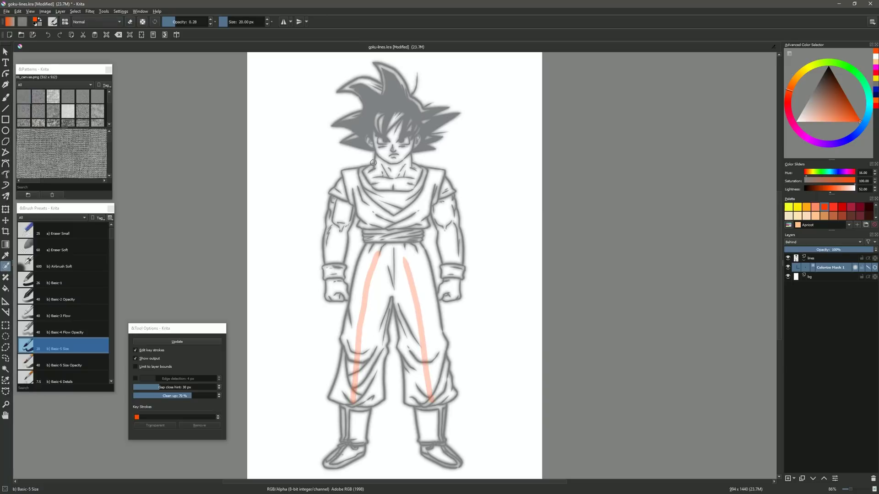
pyautogui.moveTo(353, 179)
pyautogui.mouseDown()
pyautogui.moveTo(385, 221)
pyautogui.moveTo(408, 220)
pyautogui.moveTo(439, 173)
pyautogui.mouseUp()
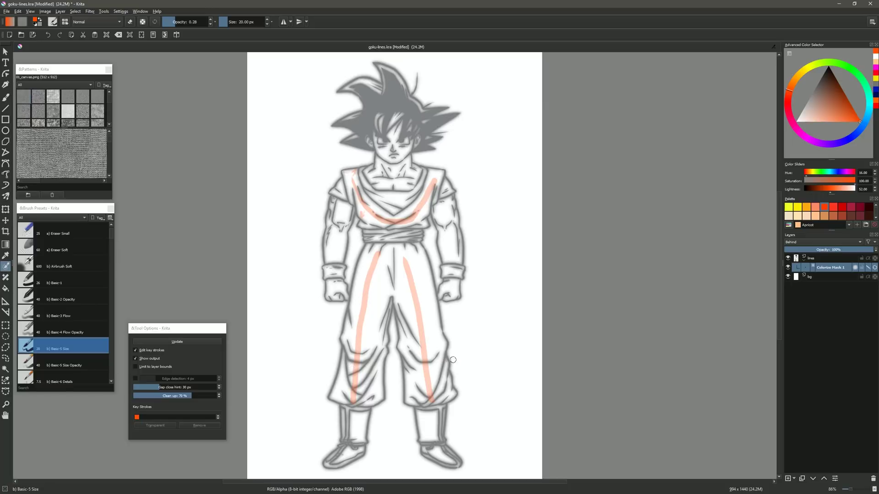
# Step: Pick blue and paint key strokes on both wristbands, both sleeves, the undershirt and the belt
pyautogui.click(836, 173)
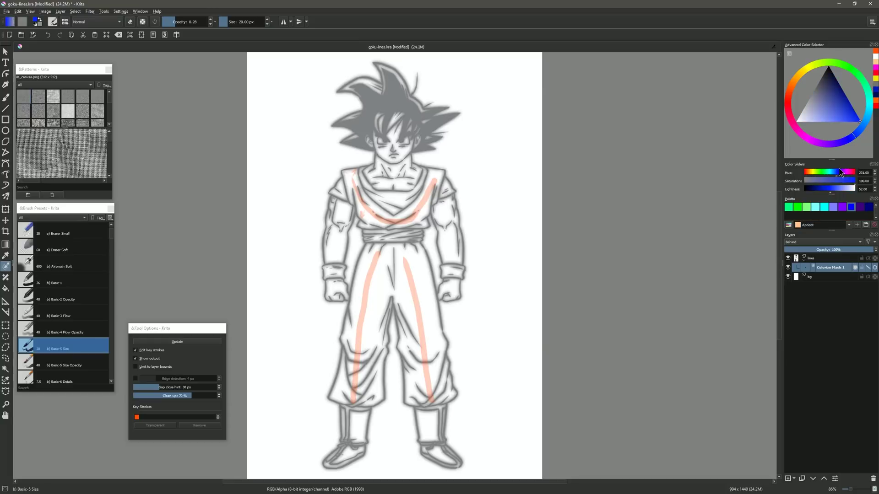
pyautogui.moveTo(447, 271); pyautogui.dragTo(460, 270)
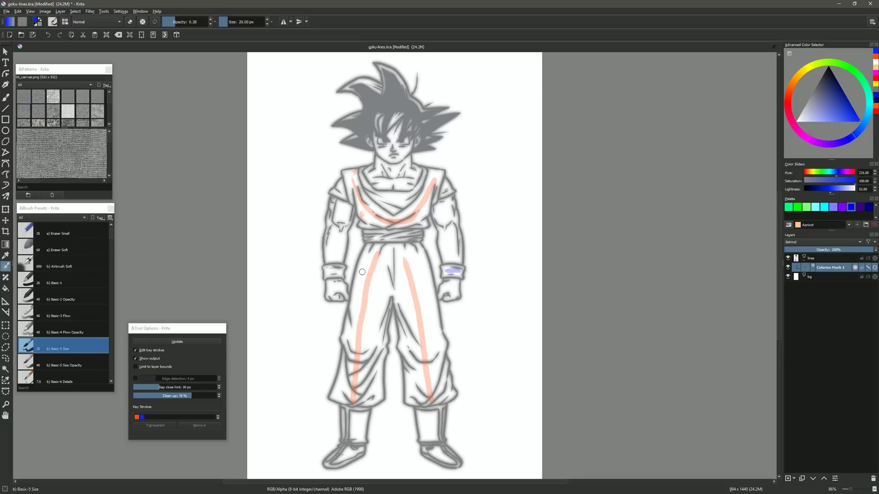
pyautogui.moveTo(325, 272); pyautogui.dragTo(341, 271)
pyautogui.moveTo(338, 186); pyautogui.dragTo(340, 194)
pyautogui.moveTo(447, 184)
pyautogui.mouseDown()
pyautogui.moveTo(445, 194)
pyautogui.moveTo(365, 181)
pyautogui.mouseUp()
pyautogui.moveTo(369, 235); pyautogui.dragTo(422, 233)
# Step: Paint blue key strokes on both boots and shoes, and yellow key strokes along the boot trim
pyautogui.moveTo(427, 418); pyautogui.dragTo(440, 458)
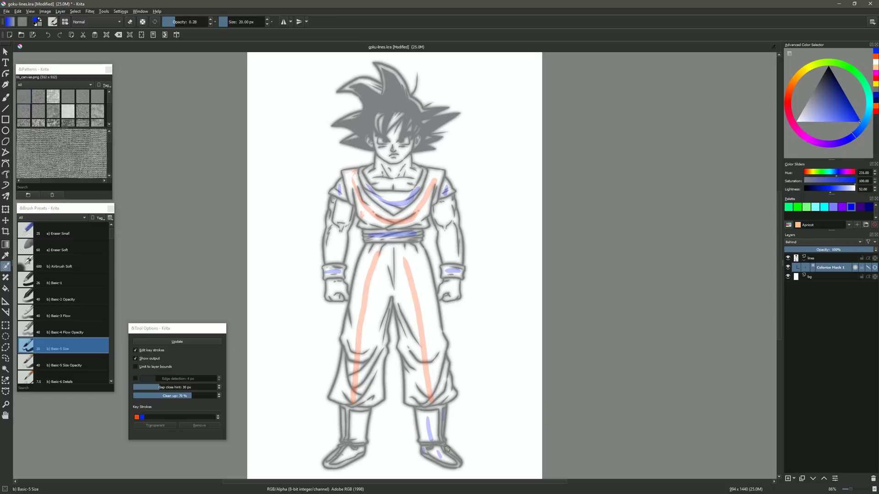
pyautogui.moveTo(357, 418); pyautogui.dragTo(358, 439)
pyautogui.moveTo(343, 459); pyautogui.dragTo(356, 452)
pyautogui.click(801, 73)
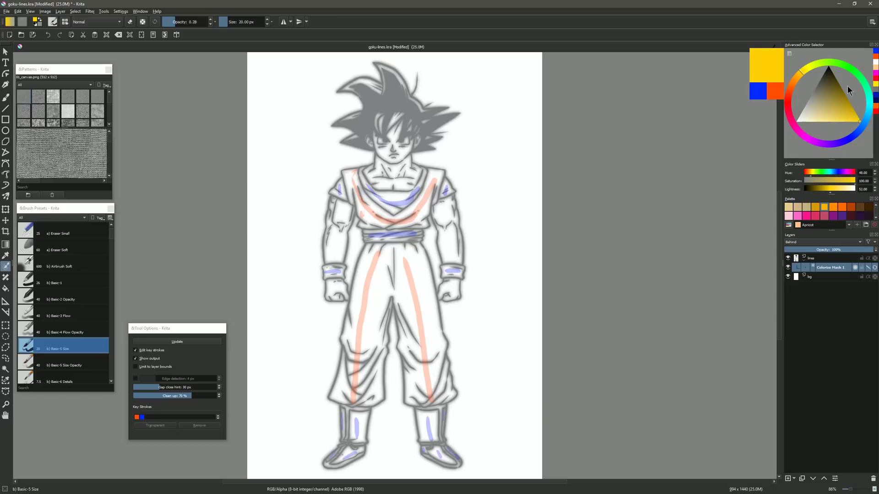
pyautogui.moveTo(440, 407); pyautogui.dragTo(443, 448)
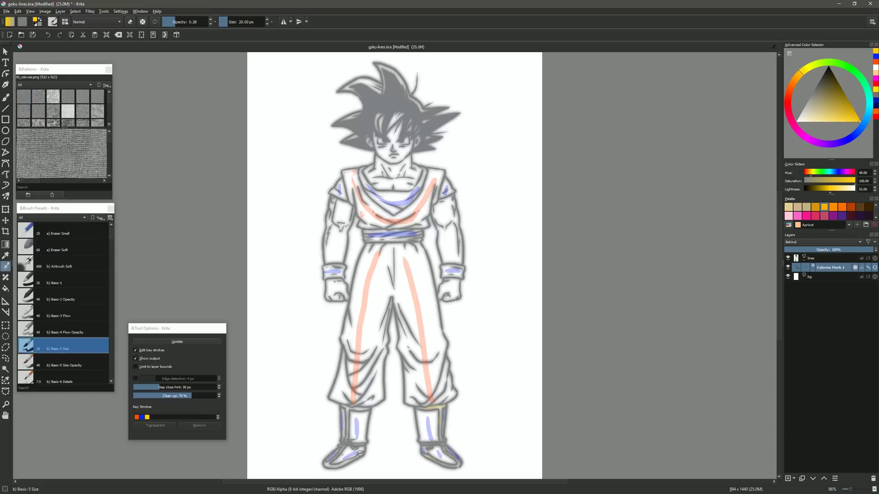
# Step: Pick a light peach skin tone and paint key strokes on the face, neck, arms and fists
pyautogui.click(791, 88)
pyautogui.click(823, 114)
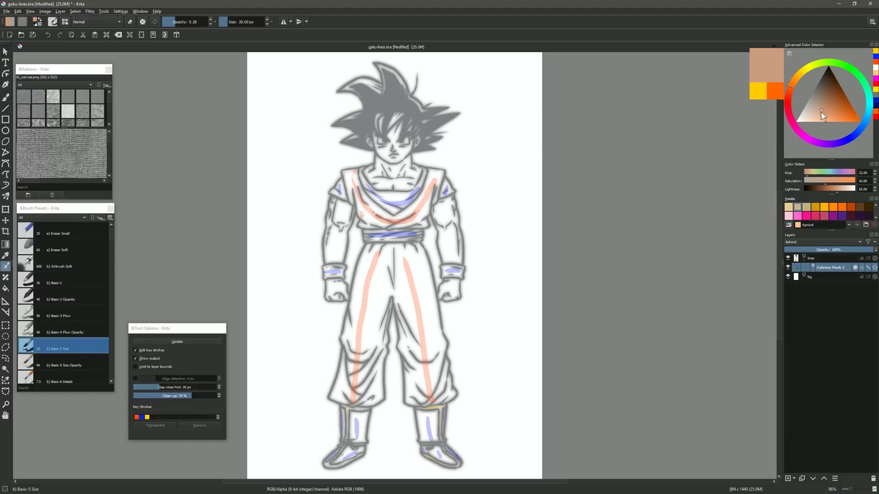
pyautogui.click(822, 121)
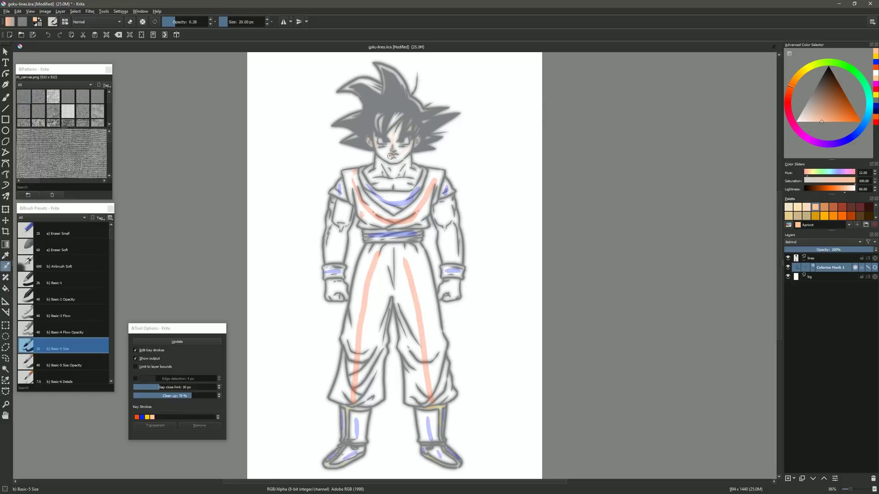
pyautogui.moveTo(447, 206); pyautogui.dragTo(451, 248)
pyautogui.moveTo(339, 208); pyautogui.dragTo(337, 249)
pyautogui.moveTo(337, 285); pyautogui.dragTo(338, 296)
# Step: Mark the eyes with white key strokes and the hair with dark grey key strokes
pyautogui.moveTo(810, 118); pyautogui.dragTo(797, 122)
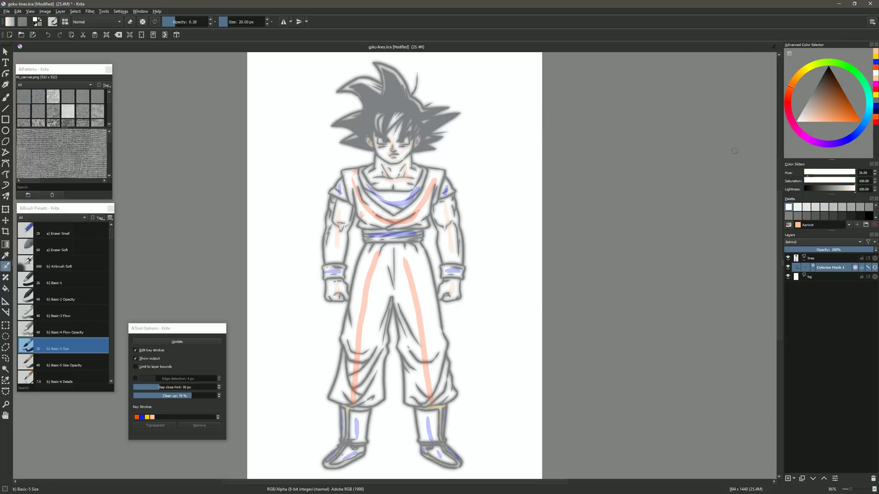
pyautogui.click(404, 141)
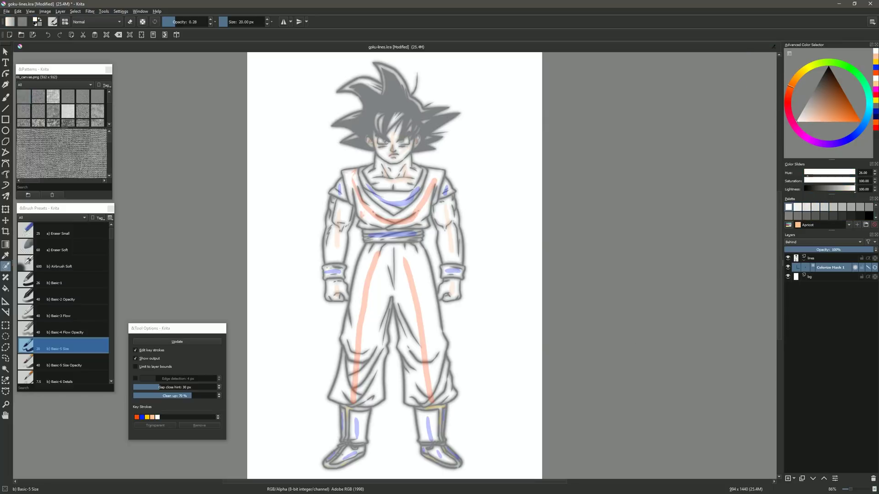
pyautogui.click(813, 89)
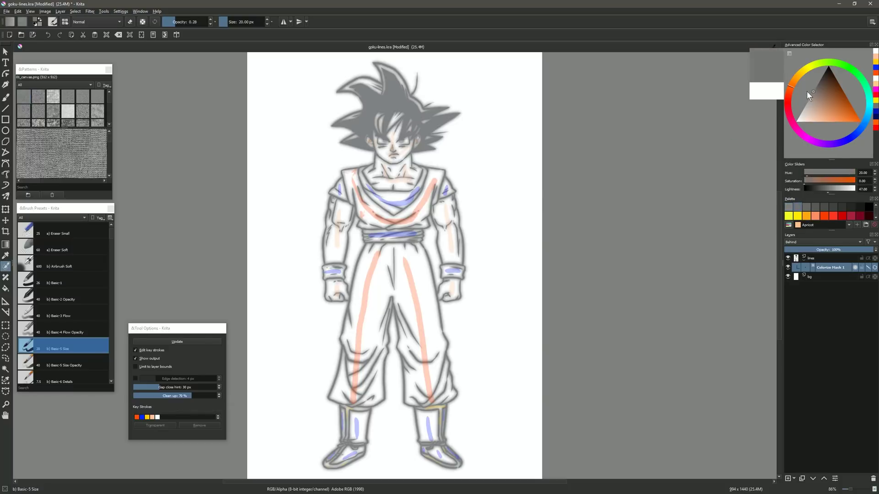
pyautogui.moveTo(379, 65); pyautogui.dragTo(385, 69)
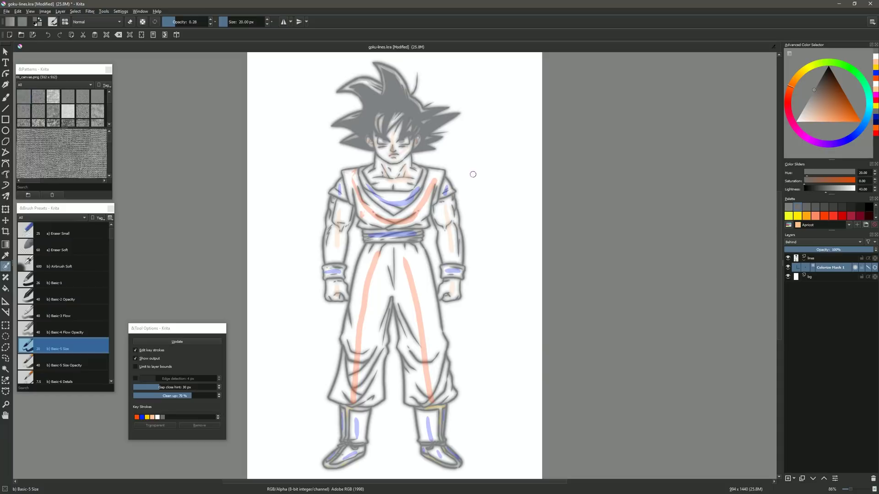
# Step: Paint magenta key strokes on the background beside the figure, in both arm gaps and between the legs
pyautogui.click(801, 134)
pyautogui.moveTo(839, 116); pyautogui.dragTo(865, 134)
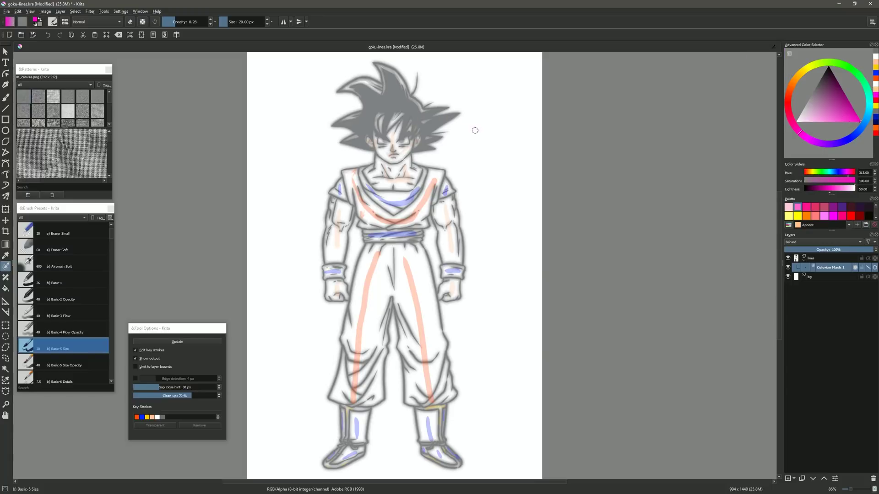
pyautogui.moveTo(486, 94); pyautogui.dragTo(505, 306)
pyautogui.moveTo(306, 103); pyautogui.dragTo(284, 358)
pyautogui.moveTo(356, 240); pyautogui.dragTo(354, 260)
pyautogui.moveTo(432, 251); pyautogui.dragTo(433, 259)
pyautogui.moveTo(393, 367); pyautogui.dragTo(395, 448)
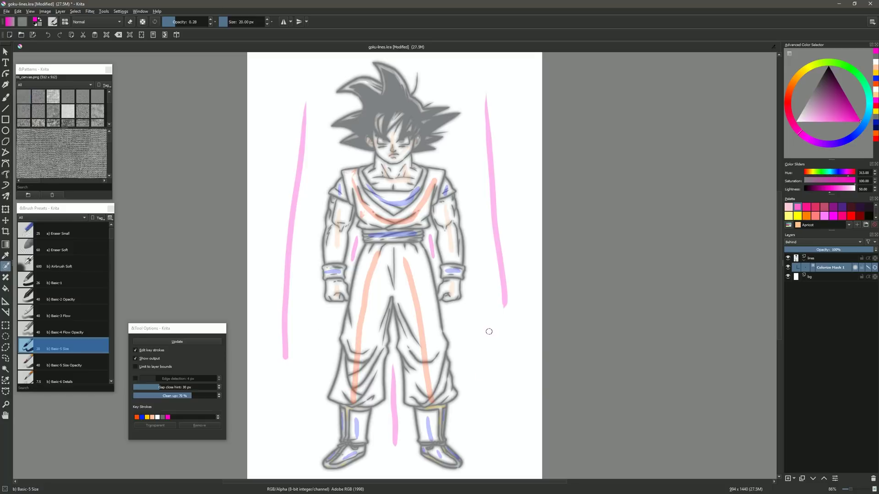
# Step: Set the magenta key stroke as transparent, update the colorize mask and turn off key stroke editing
pyautogui.click(167, 417)
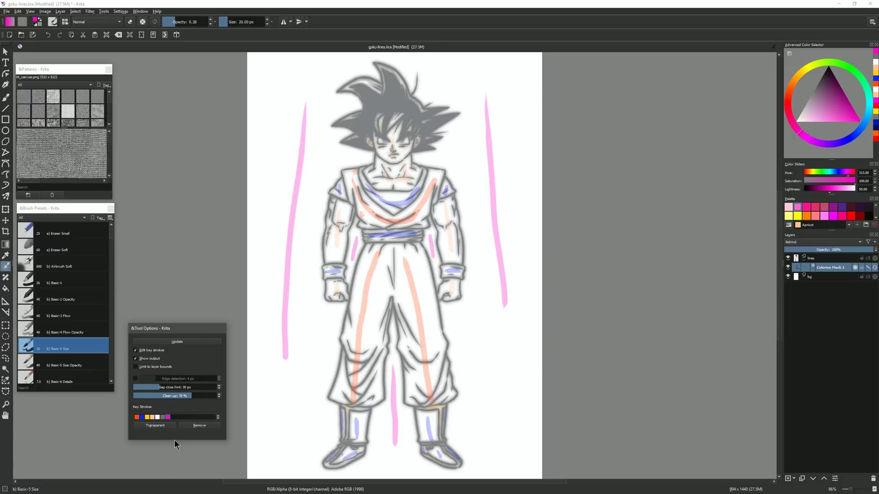
pyautogui.moveTo(176, 439)
pyautogui.mouseDown()
pyautogui.moveTo(176, 450)
pyautogui.moveTo(177, 439)
pyautogui.mouseUp()
pyautogui.click(176, 342)
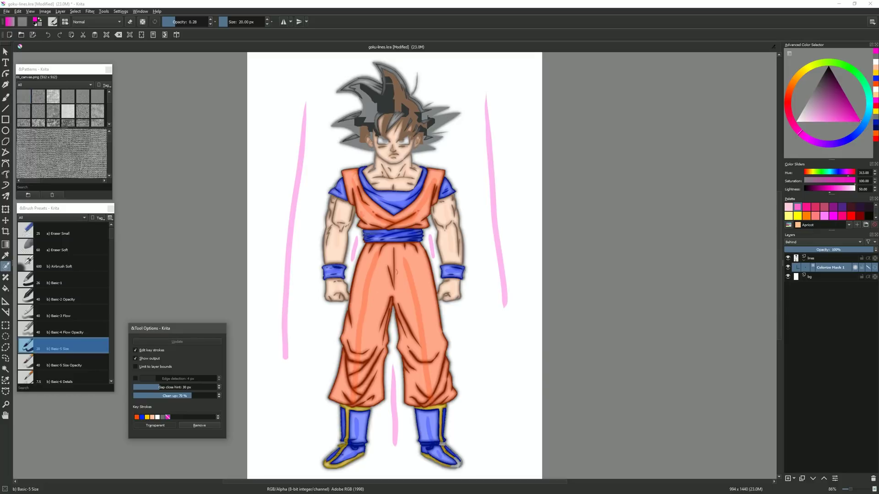
pyautogui.click(135, 351)
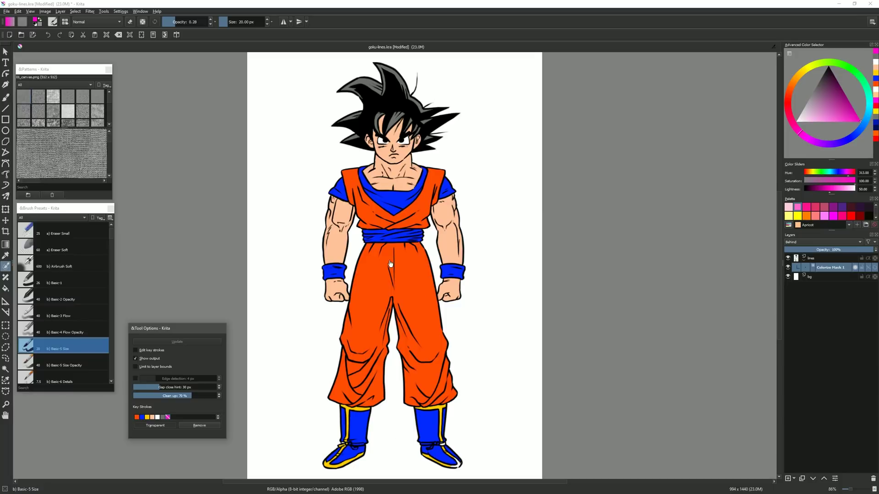
# Step: Add RGB Red key strokes to the laces on both boots, update the mask and turn off key stroke editing
pyautogui.click(135, 350)
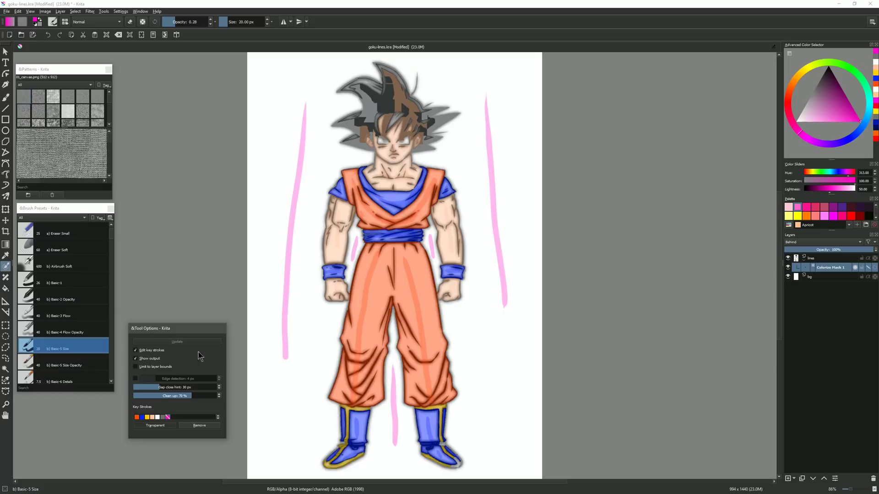
pyautogui.click(851, 216)
pyautogui.scroll(-1, 855, 219)
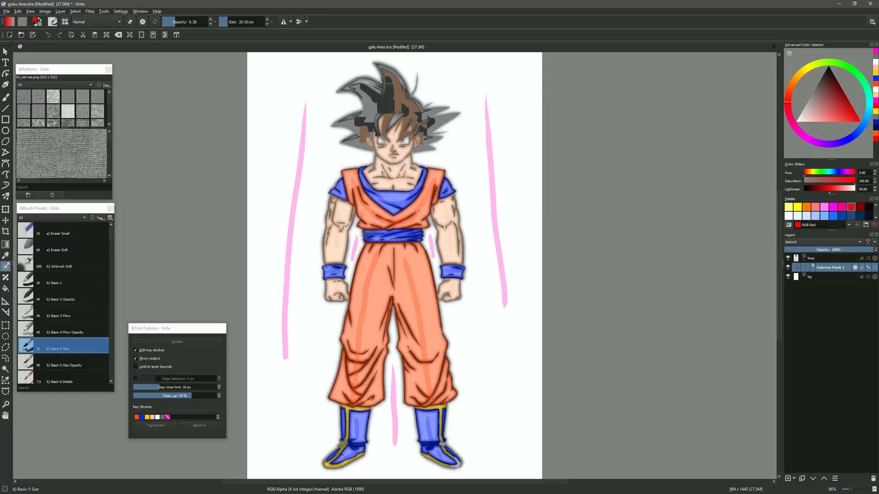
pyautogui.click(348, 444)
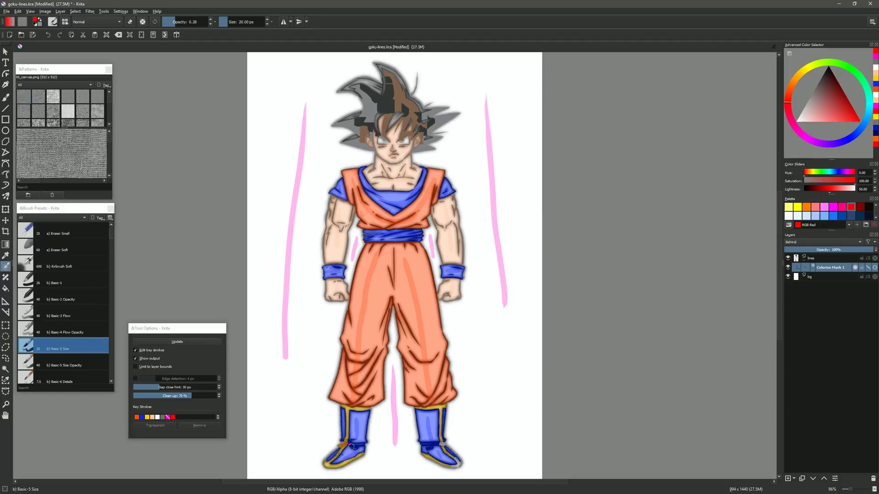
pyautogui.click(159, 342)
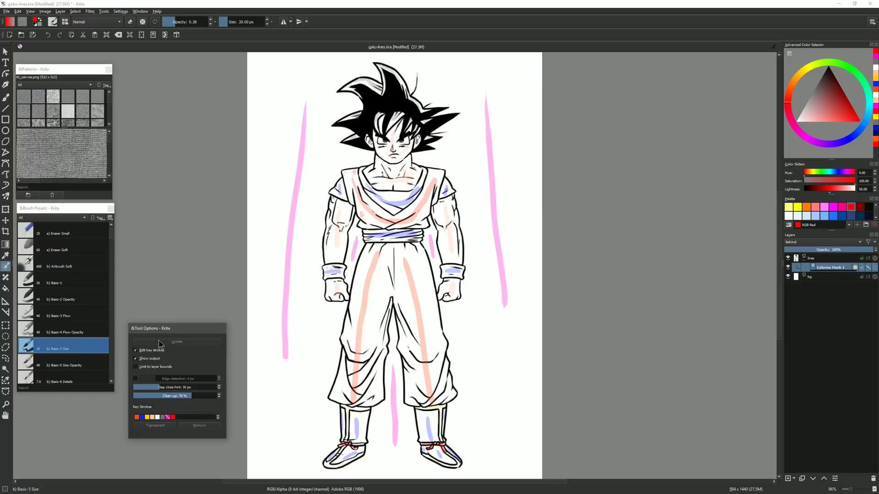
pyautogui.click(135, 350)
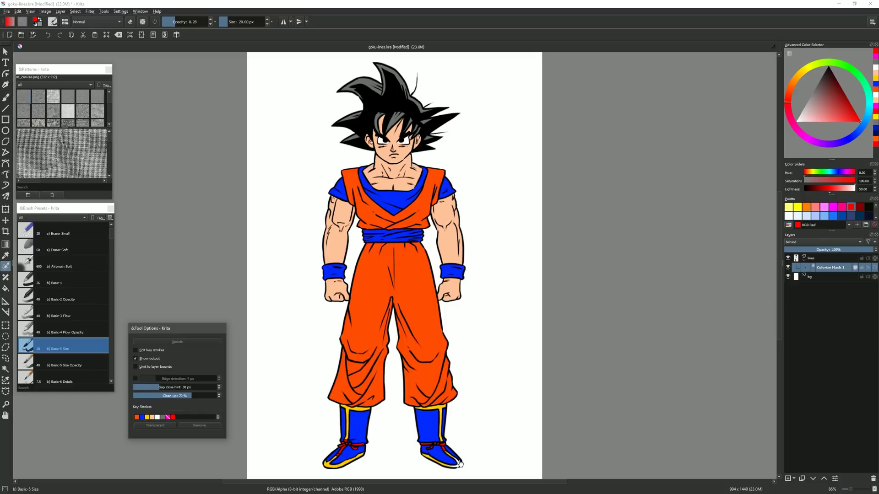
# Step: Turn on key stroke editing, add a yellow key stroke to the toe of the boot at image right and update the mask
pyautogui.click(135, 350)
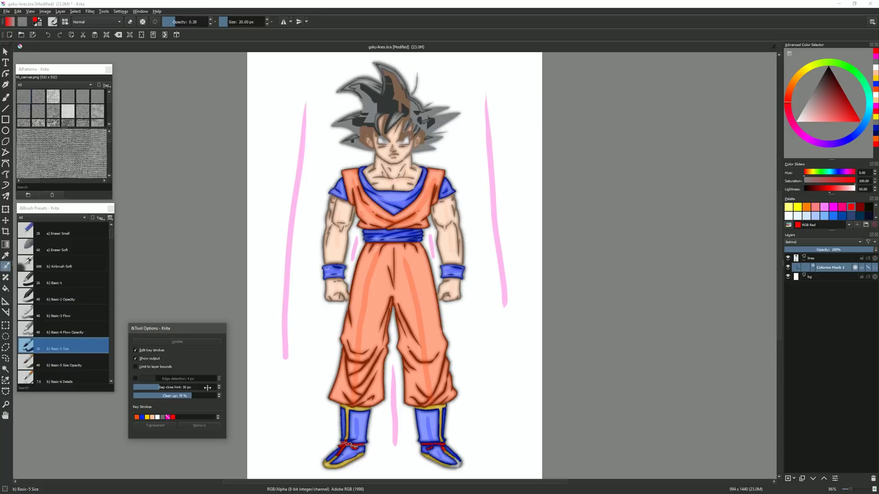
pyautogui.click(146, 418)
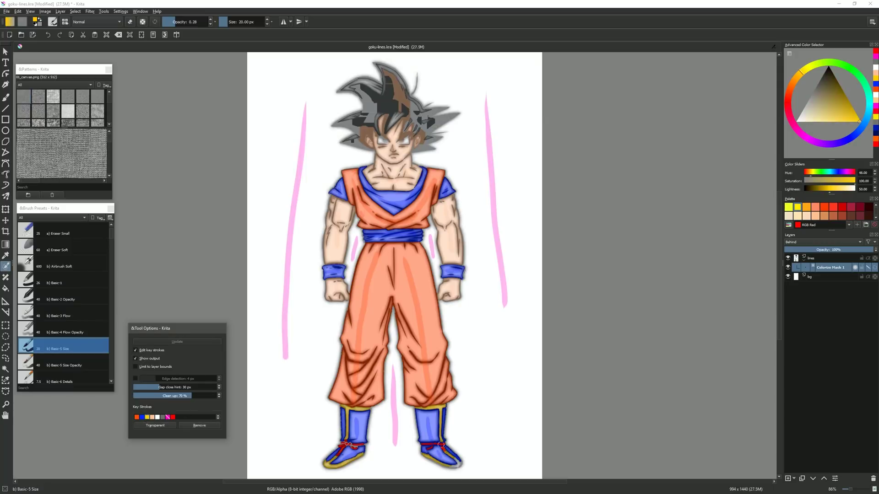
pyautogui.click(455, 461)
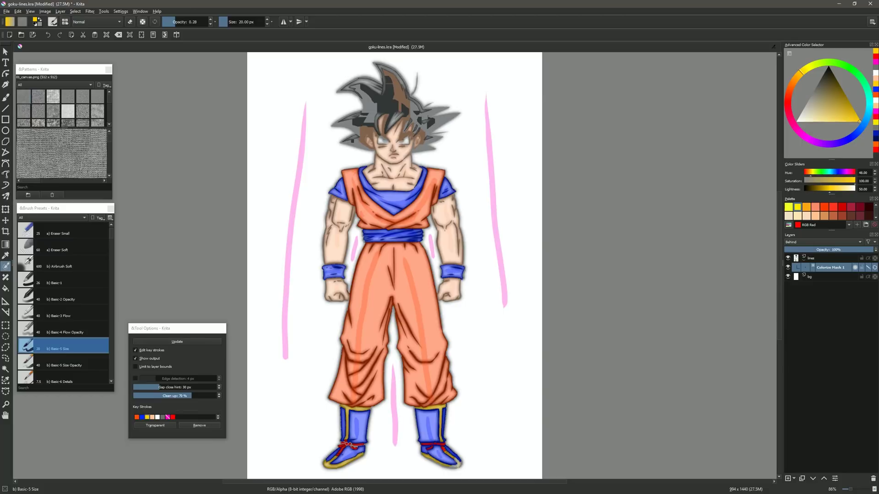
pyautogui.click(176, 342)
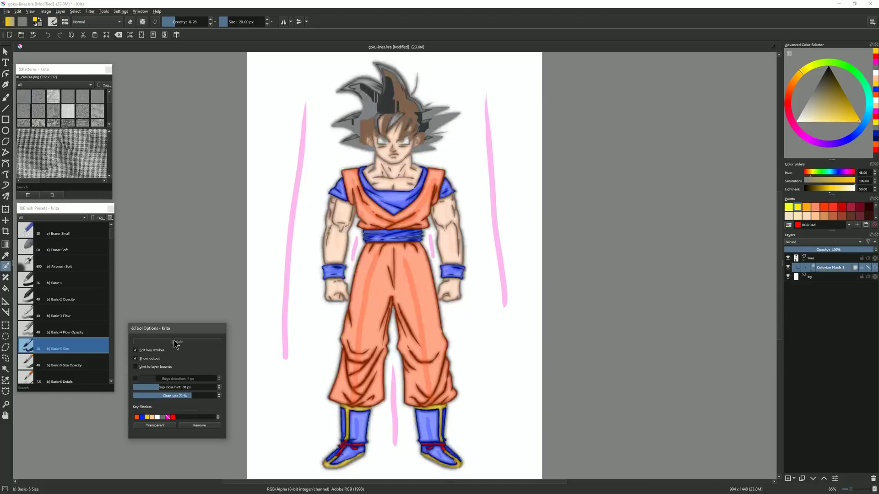
# Step: Limit the colorize mask to the layer bounds, update it and turn off key stroke editing
pyautogui.click(135, 367)
pyautogui.click(180, 342)
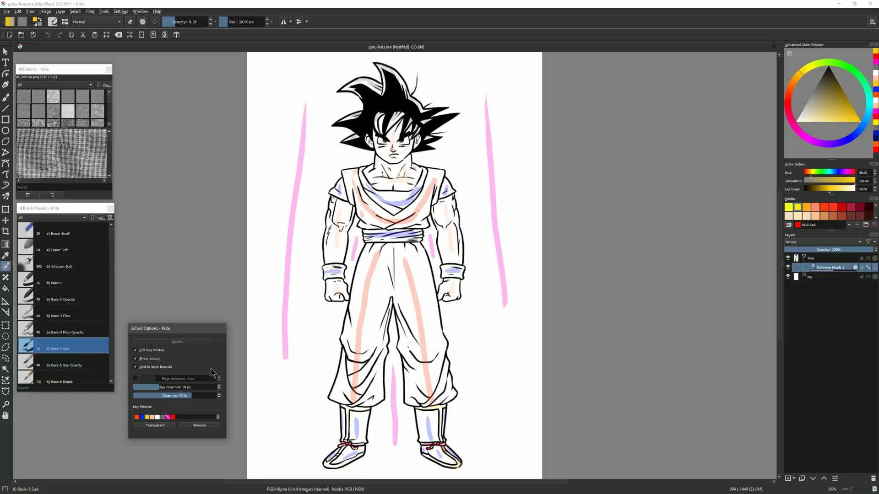
pyautogui.click(135, 351)
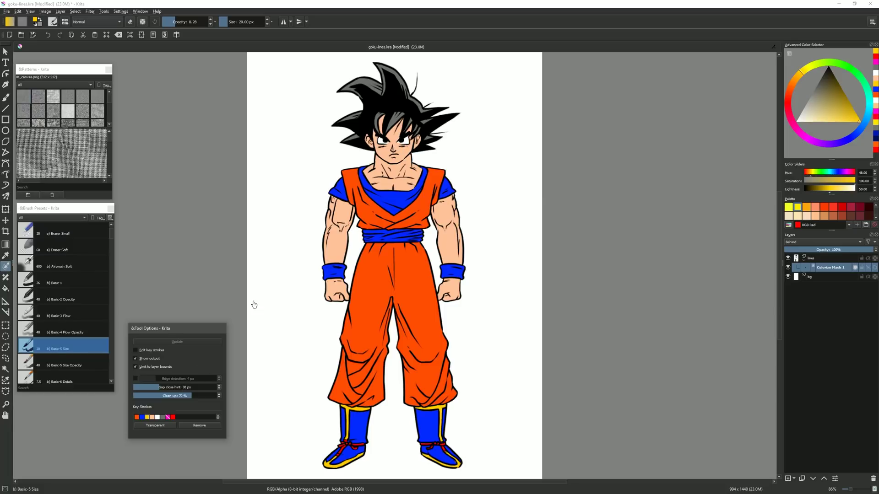
# Step: Raise the colorize mask's clean-up to 87% and finally to 100%, updating the result after each change
pyautogui.click(192, 388)
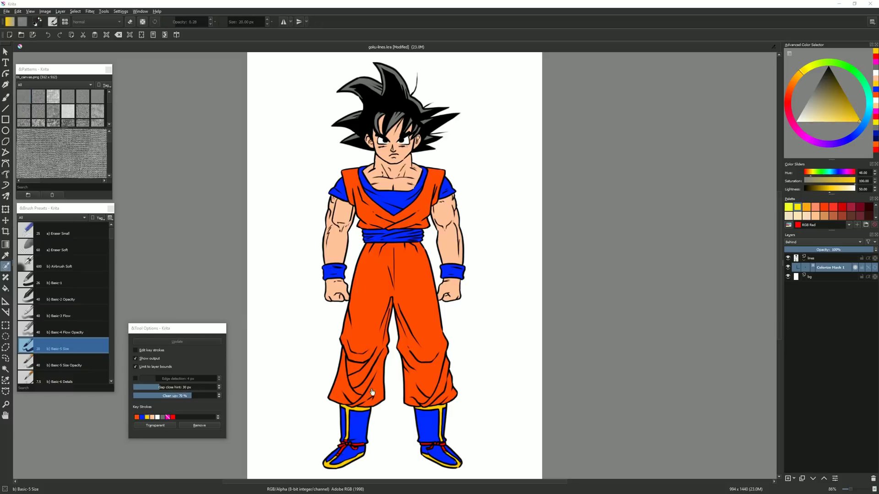
pyautogui.click(206, 396)
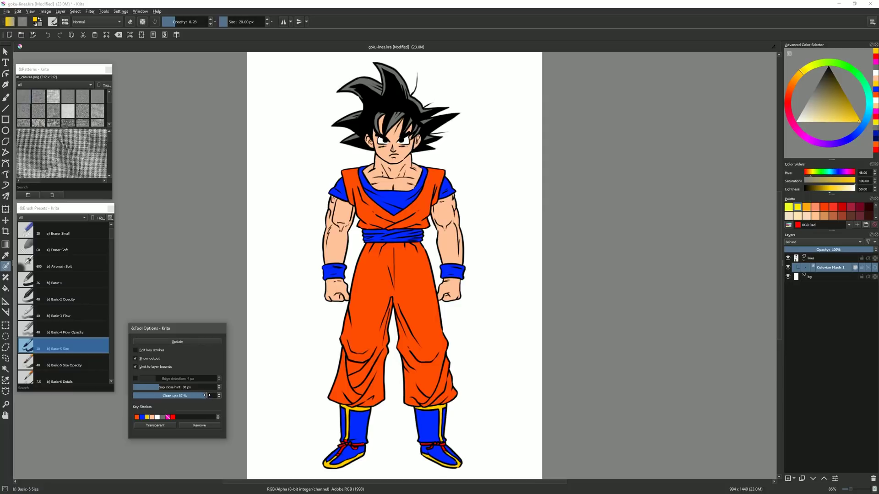
pyautogui.click(185, 342)
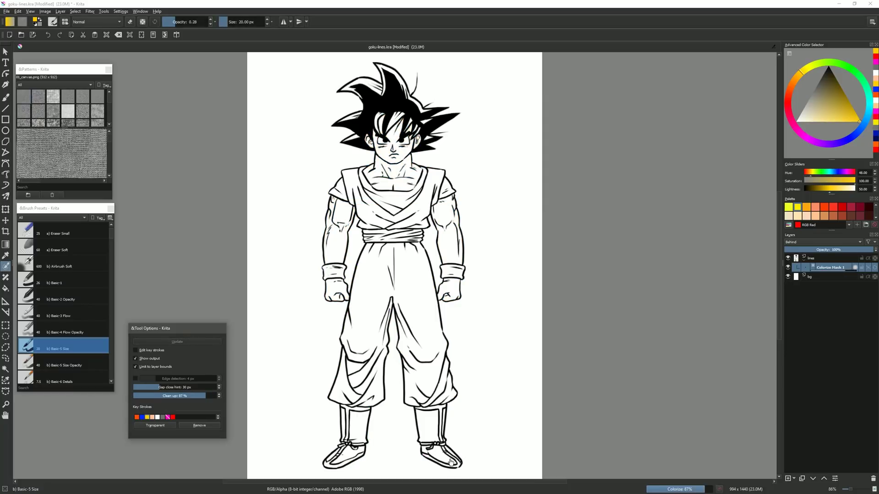
pyautogui.moveTo(205, 396); pyautogui.dragTo(224, 399)
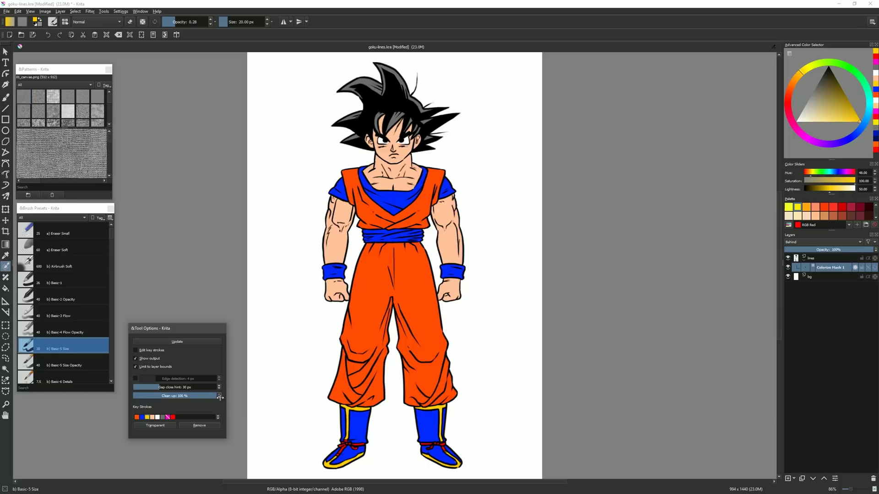
pyautogui.click(187, 342)
# Step: Erase the key stroke edge at the boot's toe with Eraser Small, update the mask and turn off key stroke editing
pyautogui.click(136, 350)
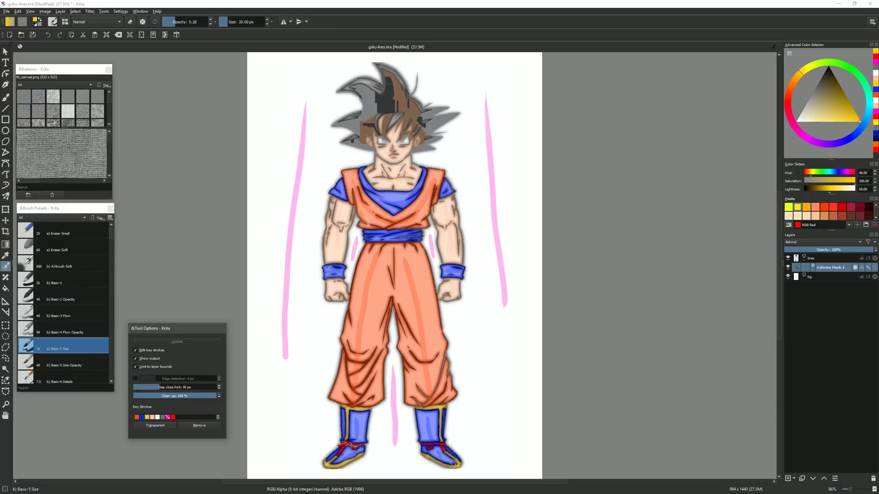
pyautogui.click(69, 234)
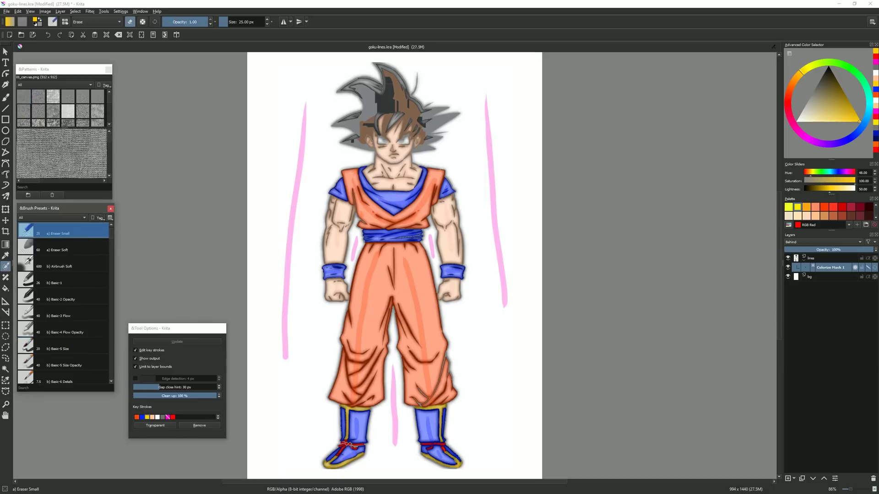
pyautogui.moveTo(451, 462); pyautogui.dragTo(455, 463)
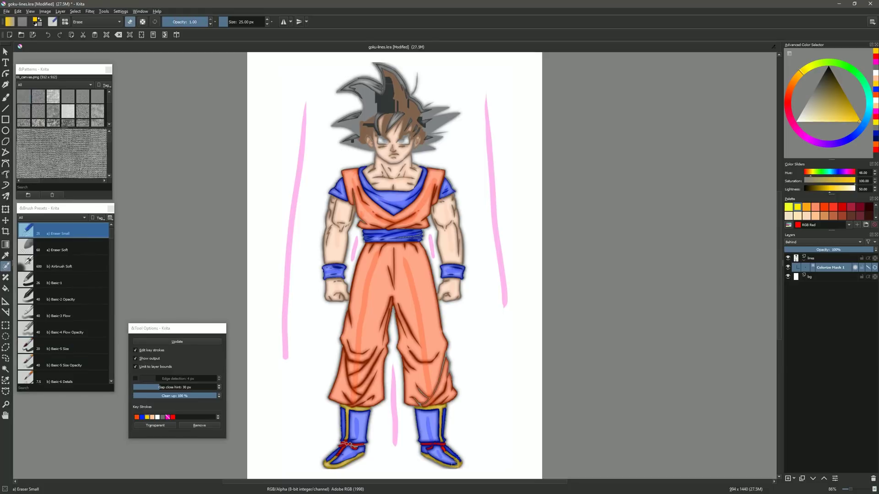
pyautogui.click(183, 341)
pyautogui.click(137, 350)
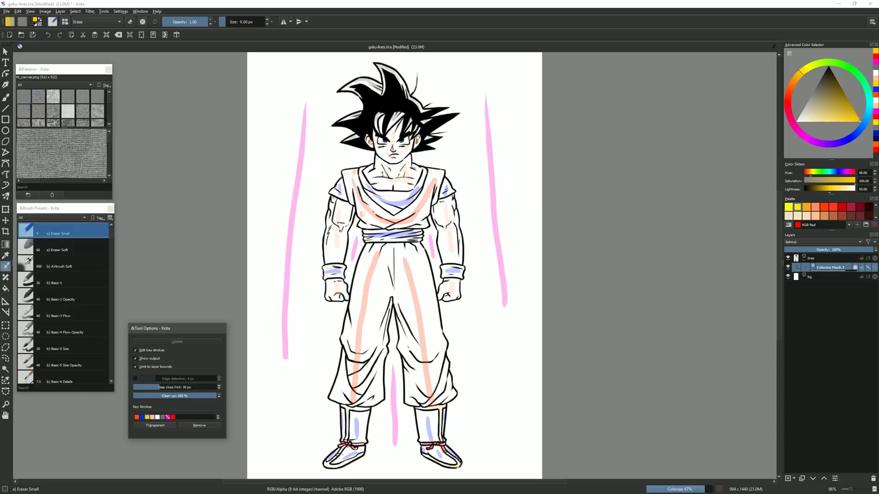
pyautogui.click(136, 351)
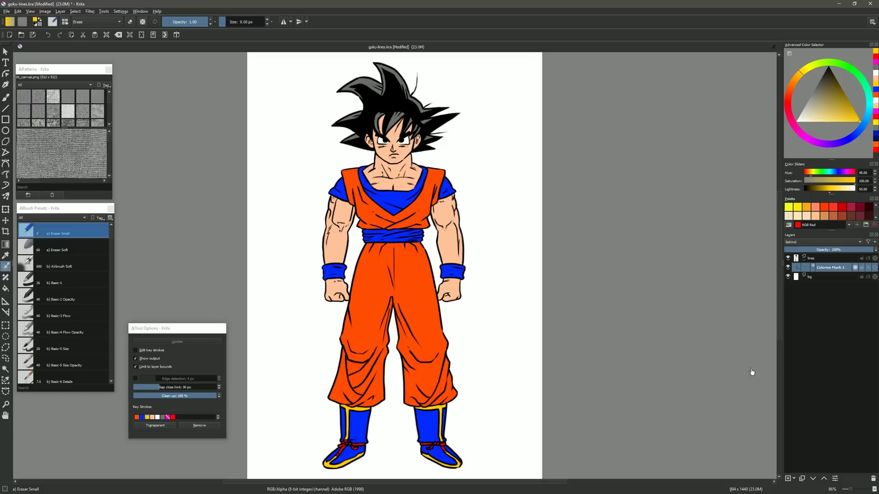
# Step: Save the drawing as a new Krita document named goku-lines-color
pyautogui.click(7, 11)
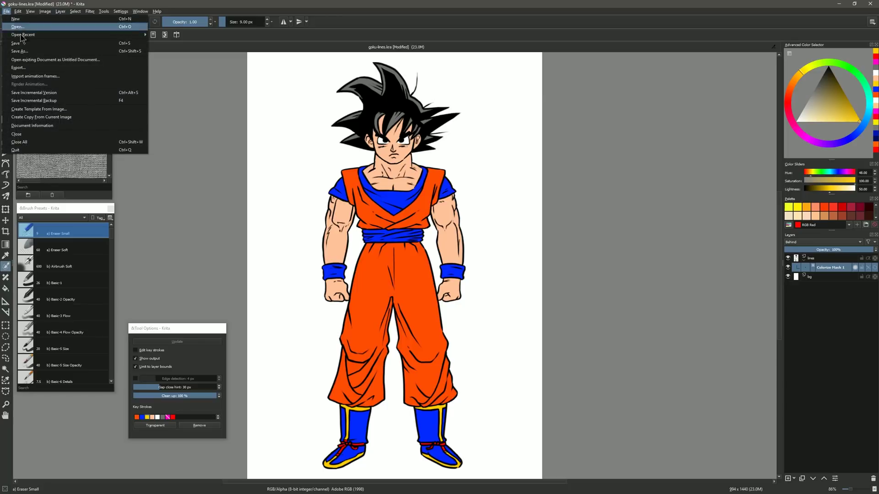
pyautogui.click(27, 56)
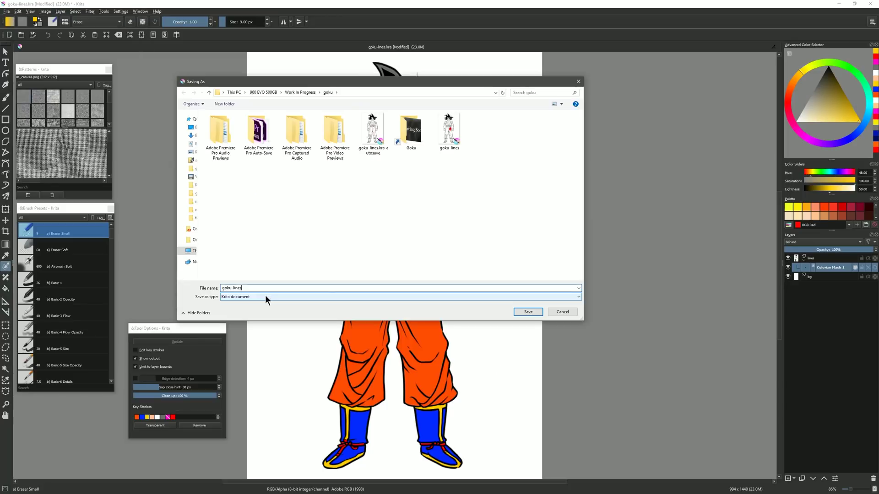
pyautogui.click(265, 296)
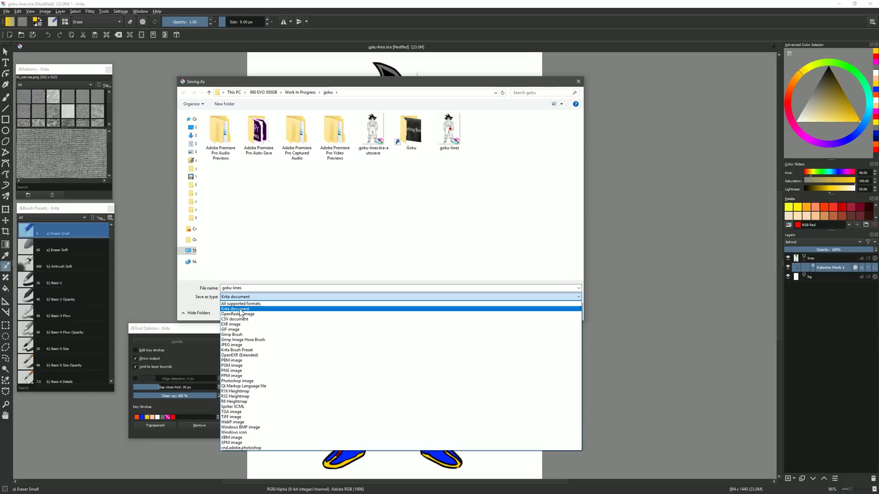
pyautogui.click(241, 309)
pyautogui.press('End')
pyautogui.write('-color')
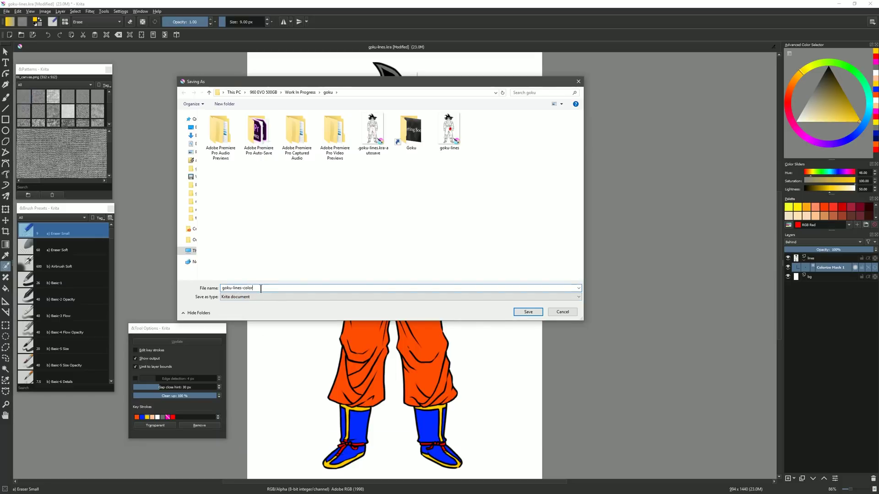
pyautogui.click(526, 311)
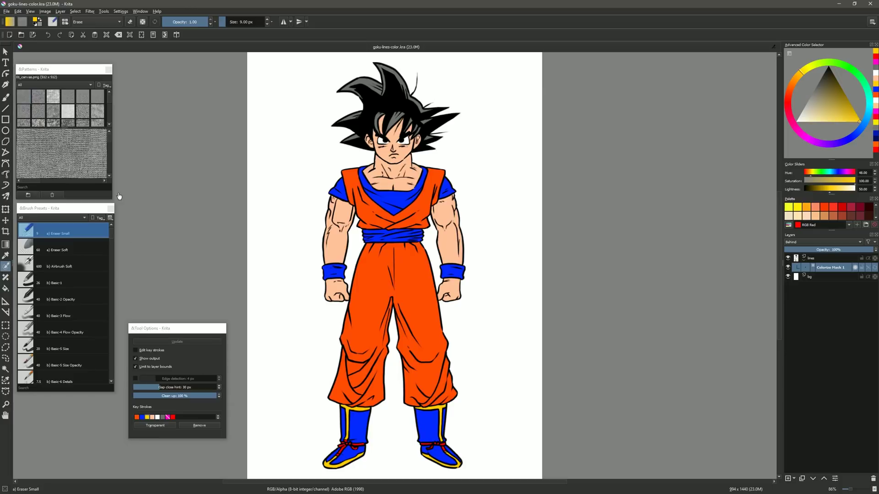
# Step: Save another version of the document as goku-lines-color-flat
pyautogui.click(7, 11)
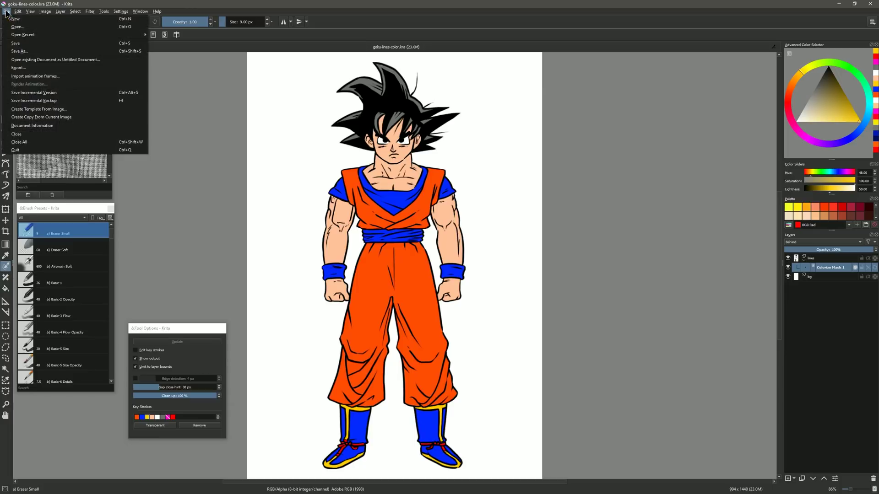
pyautogui.click(21, 51)
pyautogui.press('End')
pyautogui.write('-flat')
pyautogui.click(521, 312)
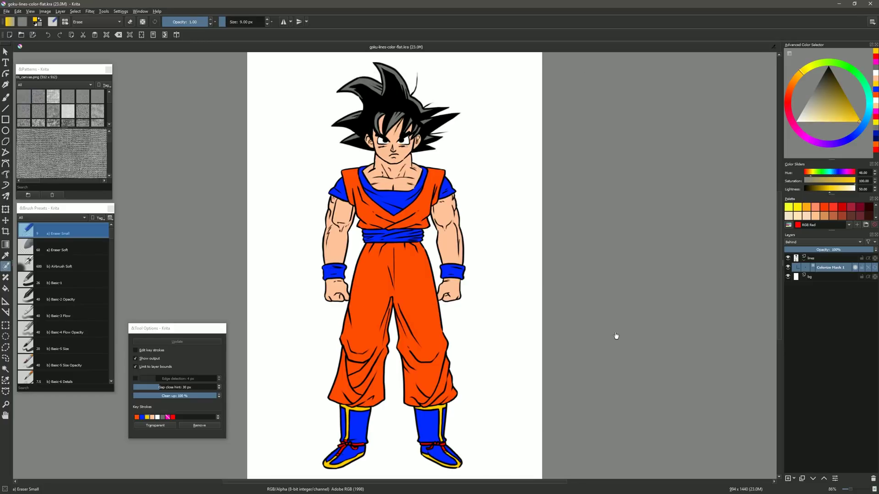
# Step: Convert Colorize Mask 1 to a paint layer and check its content by toggling its visibility
pyautogui.rightClick(838, 272)
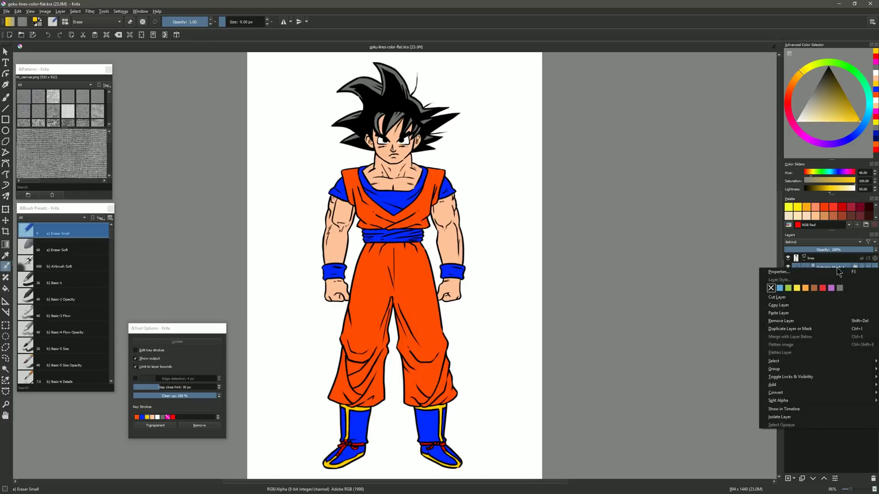
pyautogui.moveTo(794, 396)
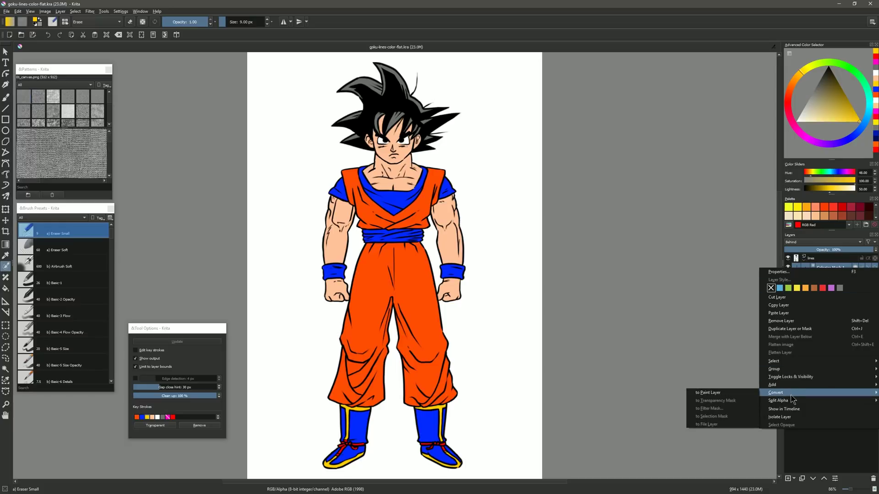
pyautogui.click(724, 393)
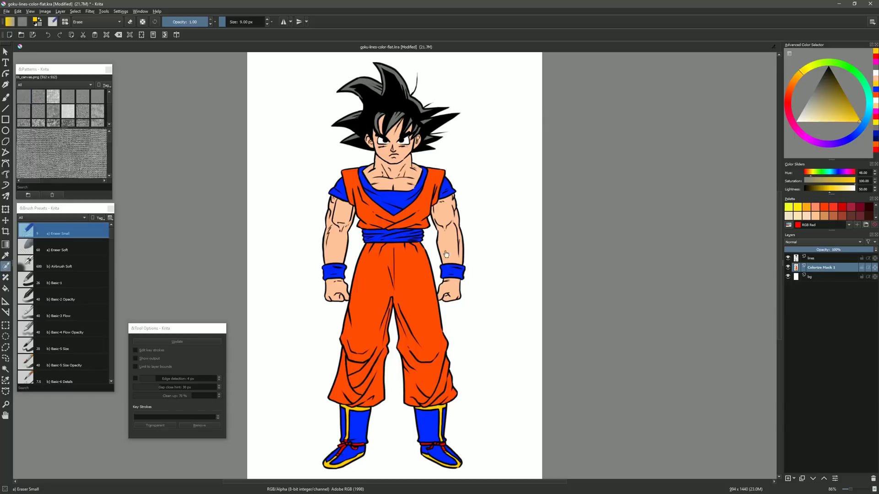
pyautogui.click(789, 268)
pyautogui.click(789, 268)
# Step: Split the converted colour layer by colour into alpha-locked layers in a group, with fuzziness 20 and the Default naming palette
pyautogui.click(60, 12)
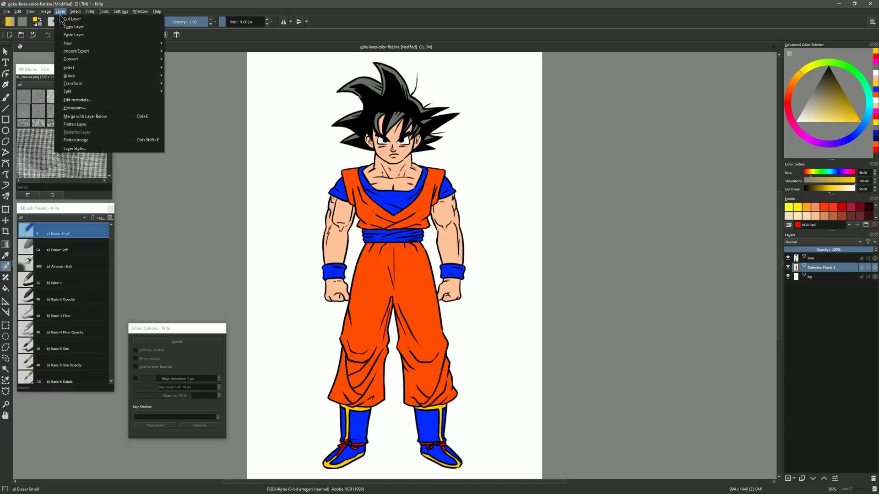
pyautogui.moveTo(85, 91)
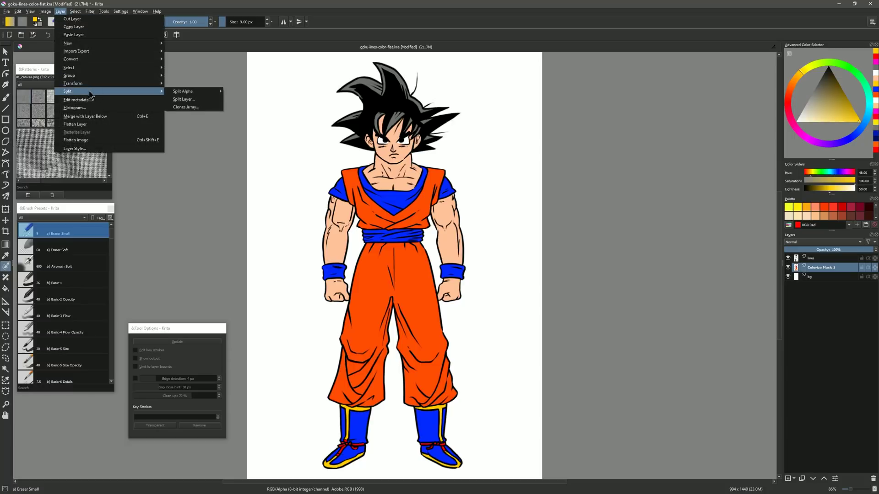
pyautogui.click(211, 100)
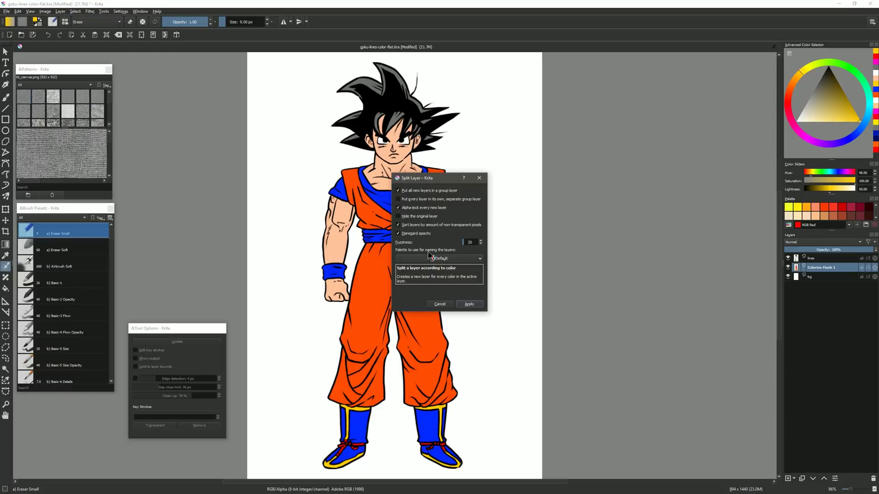
pyautogui.click(469, 305)
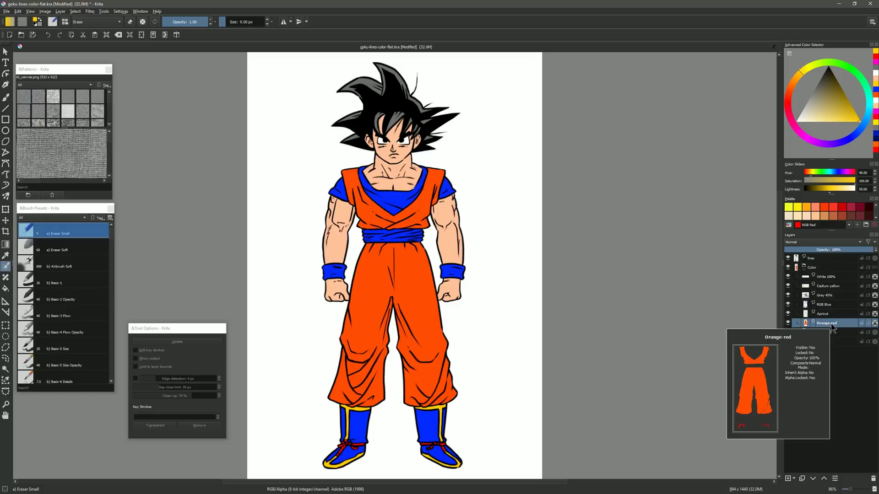
# Step: Paint a grey test stroke across the eyes on the White 100% layer
pyautogui.moveTo(829, 316)
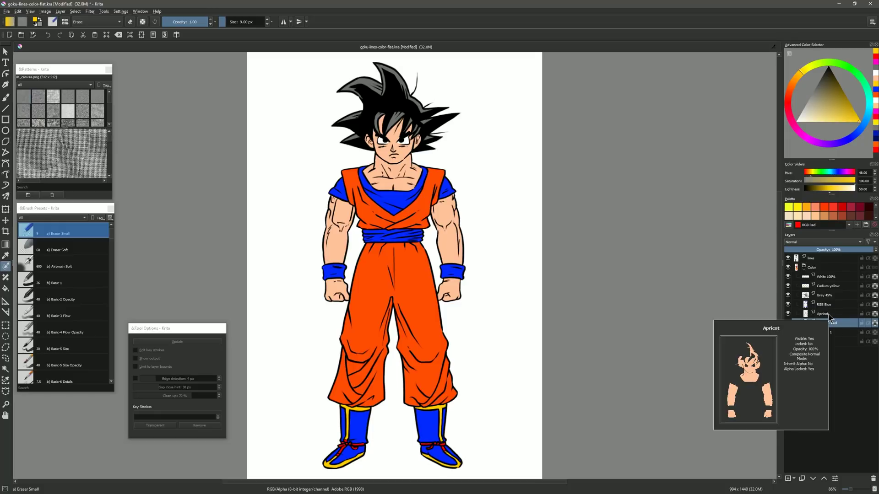
pyautogui.click(831, 278)
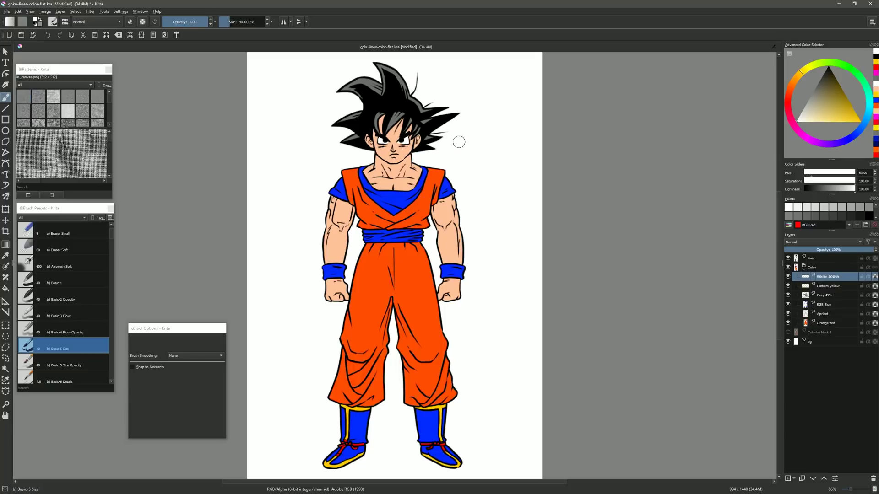
pyautogui.click(812, 94)
pyautogui.moveTo(411, 139); pyautogui.dragTo(394, 152)
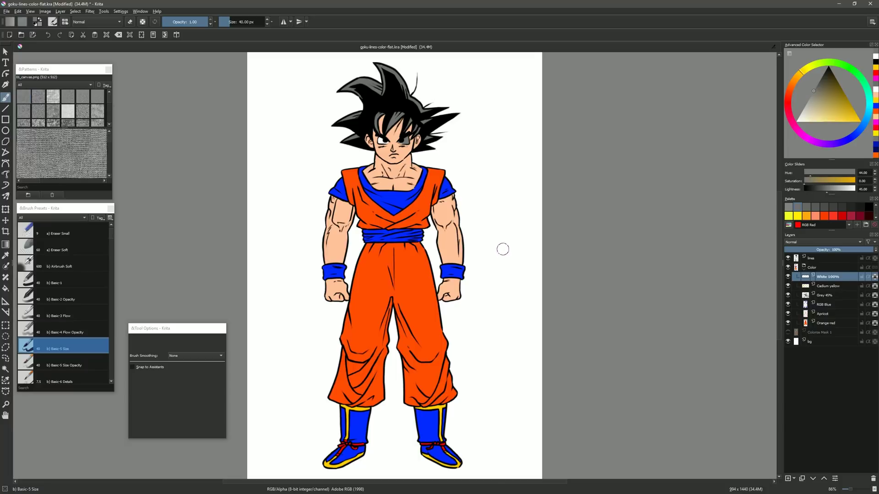
# Step: Toggle alpha lock on the White 100% layer and prepare a white brush of 9 px
pyautogui.click(873, 281)
pyautogui.click(798, 121)
pyautogui.press('[')
pyautogui.press('[')
pyautogui.press('[')
pyautogui.press('[')
pyautogui.press('[')
pyautogui.press('[')
pyautogui.press('[')
pyautogui.press('[')
pyautogui.press('[')
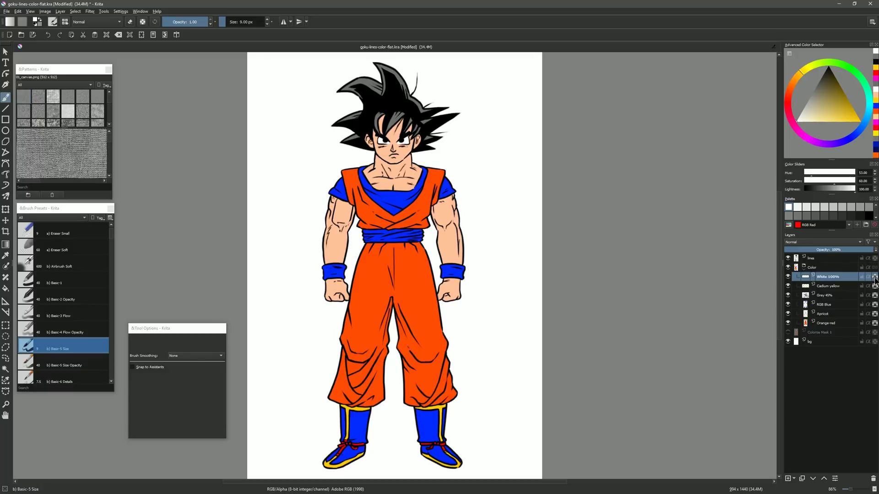
# Step: On the Orange-red layer, sample the trousers' orange, darken it and paint a thin test stroke down the left-hand trouser leg
pyautogui.click(834, 324)
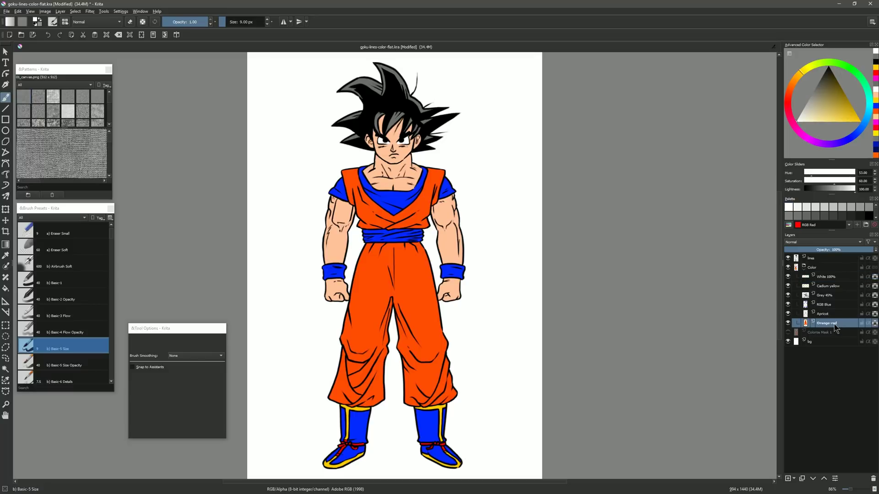
pyautogui.keyDown('ctrl'); pyautogui.click(411, 276); pyautogui.keyUp('ctrl')
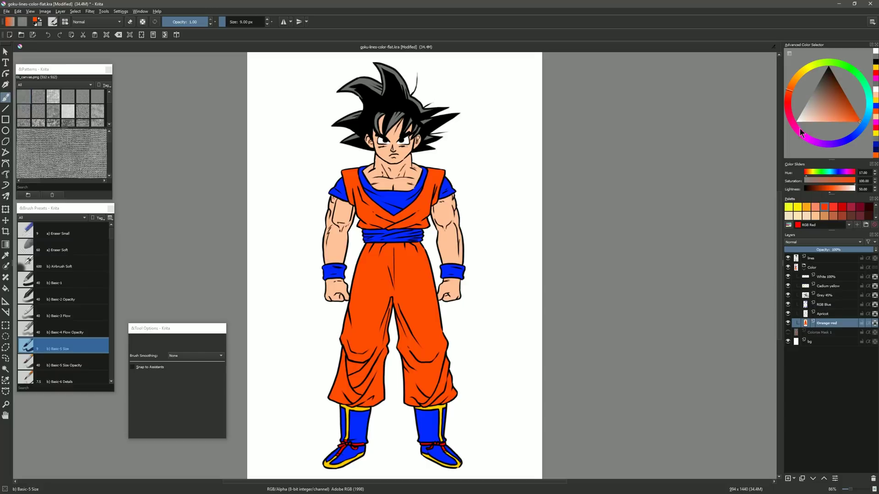
pyautogui.click(850, 103)
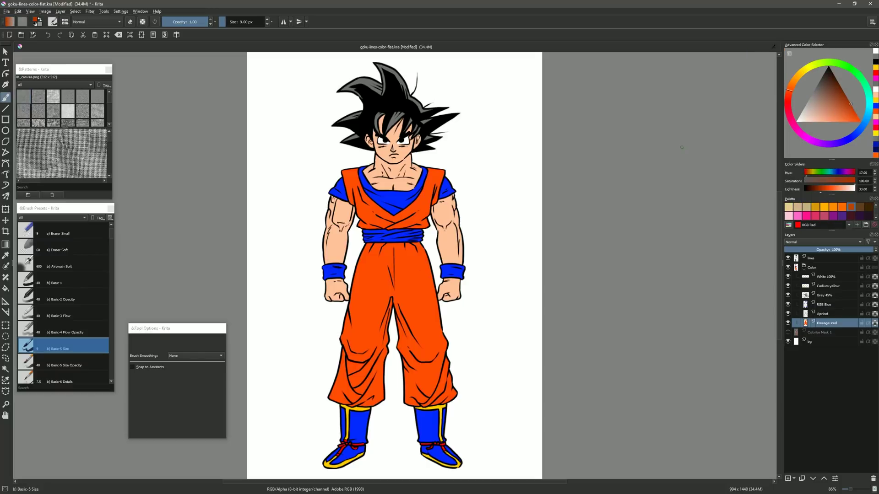
pyautogui.moveTo(373, 256); pyautogui.dragTo(363, 337)
pyautogui.moveTo(357, 374); pyautogui.dragTo(356, 407)
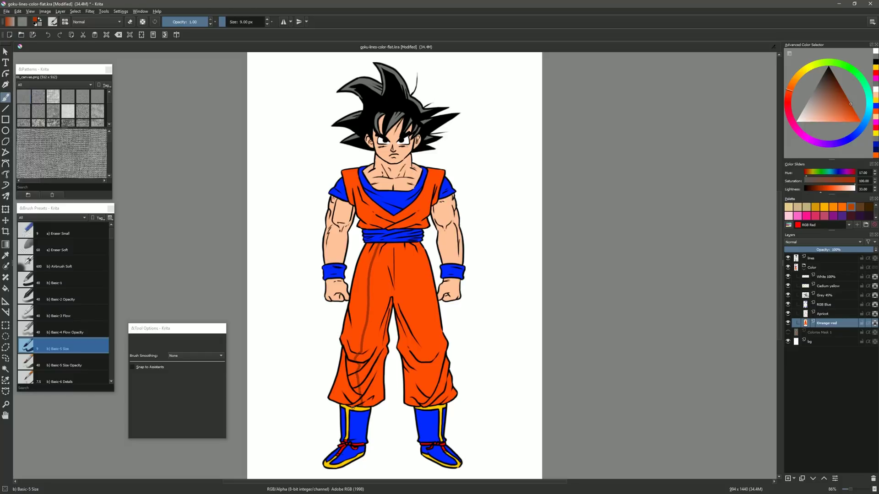
# Step: Enlarge the brush to 26 px and shade the outer side of the left-hand trouser leg with the darker orange
pyautogui.press(']')
pyautogui.press(']')
pyautogui.press(']')
pyautogui.moveTo(374, 247); pyautogui.dragTo(348, 348)
pyautogui.moveTo(361, 316)
pyautogui.mouseDown()
pyautogui.moveTo(353, 357)
pyautogui.moveTo(340, 331)
pyautogui.moveTo(357, 402)
pyautogui.moveTo(340, 375)
pyautogui.moveTo(334, 405)
pyautogui.moveTo(349, 369)
pyautogui.mouseUp()
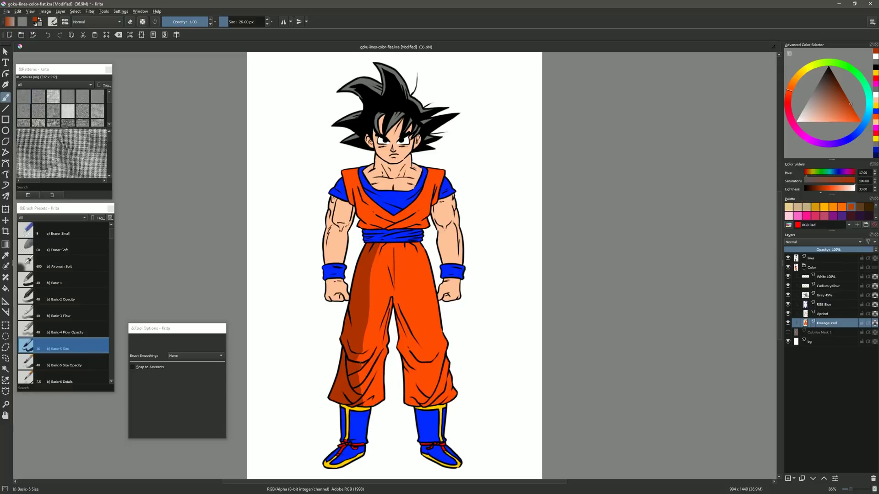
# Step: On the Apricot layer, sample the arm's skin colour and lighten it to paint highlights on the arms
pyautogui.click(824, 315)
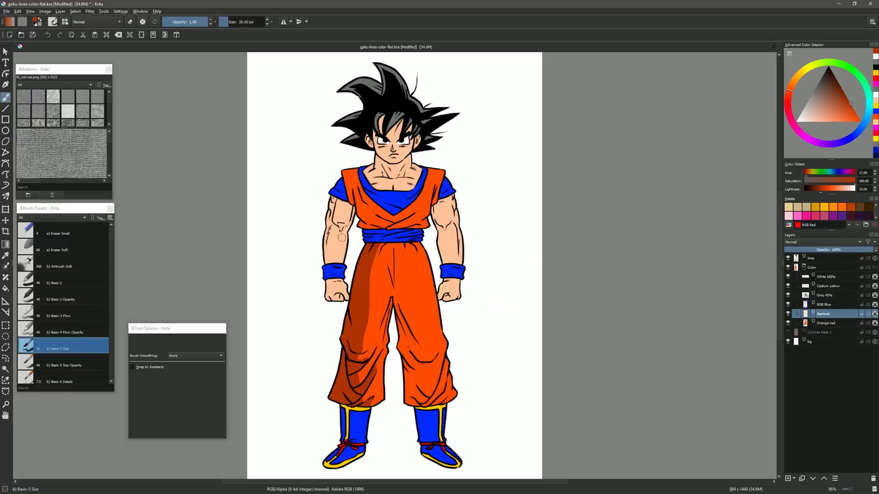
pyautogui.keyDown('ctrl'); pyautogui.click(339, 240); pyautogui.keyUp('ctrl')
pyautogui.moveTo(815, 122); pyautogui.dragTo(810, 122)
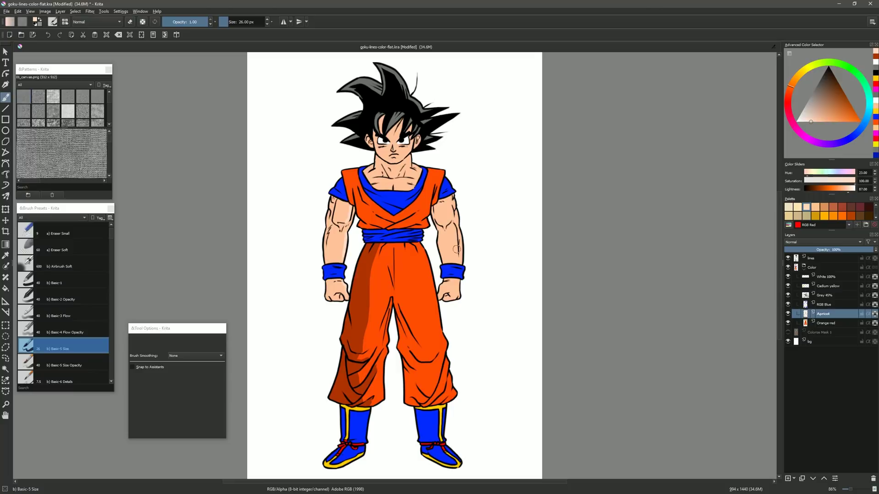
# Step: Check the Colorize Mask tool options for the converted Colorize Mask 1 layer and delete that layer
pyautogui.click(818, 334)
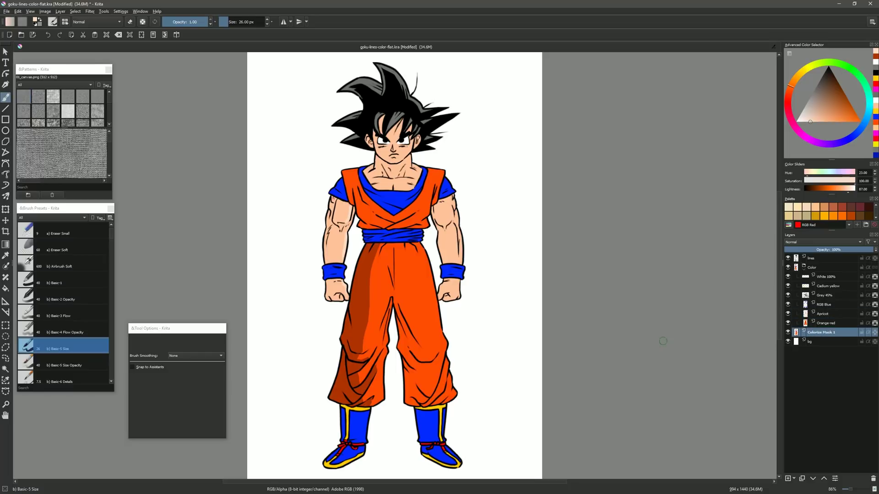
pyautogui.click(6, 267)
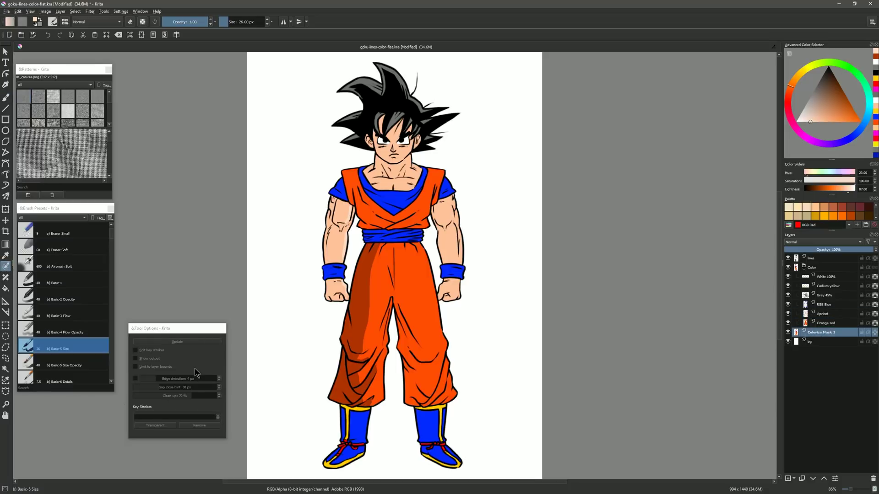
pyautogui.click(820, 336)
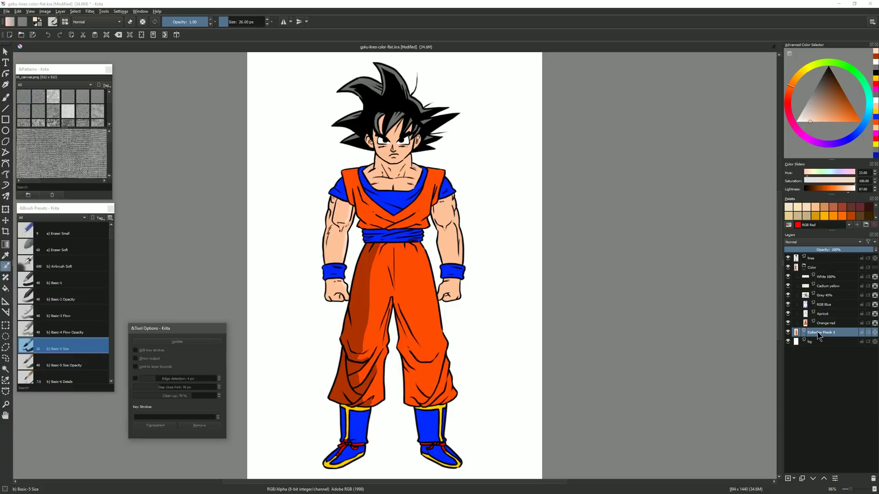
pyautogui.click(872, 478)
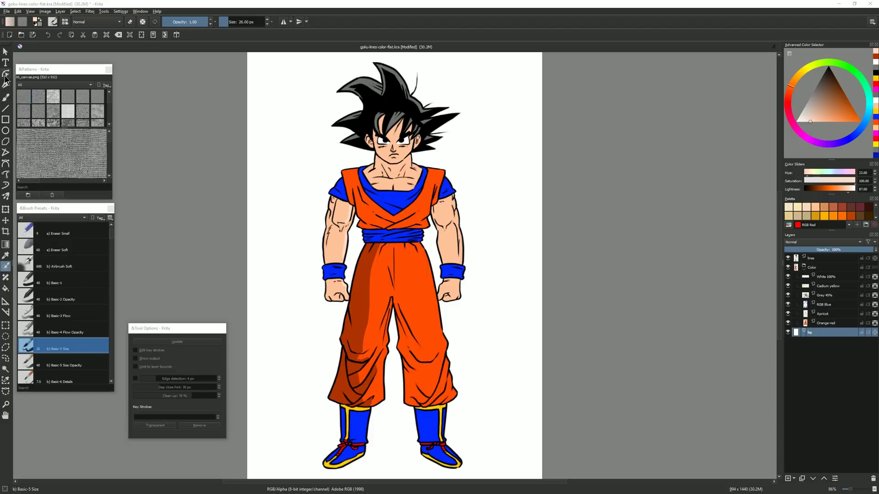
# Step: Add a new colorize mask to the lines layer
pyautogui.click(818, 259)
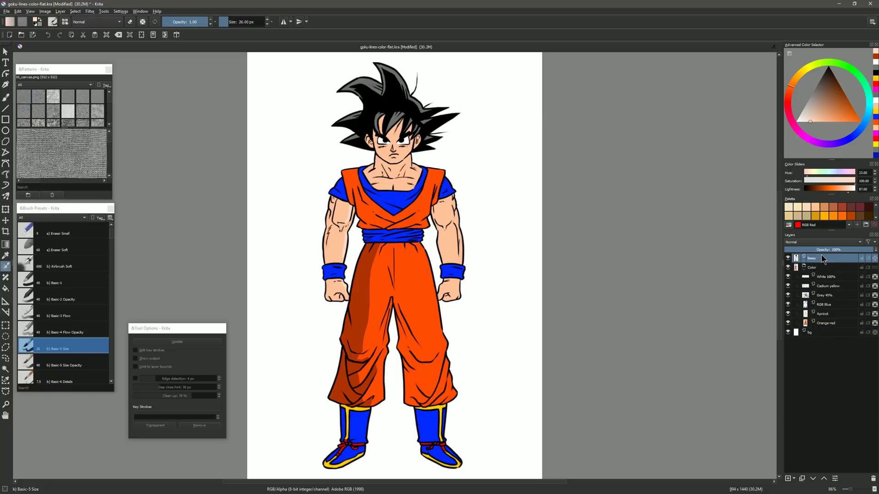
pyautogui.rightClick(819, 260)
pyautogui.moveTo(794, 378)
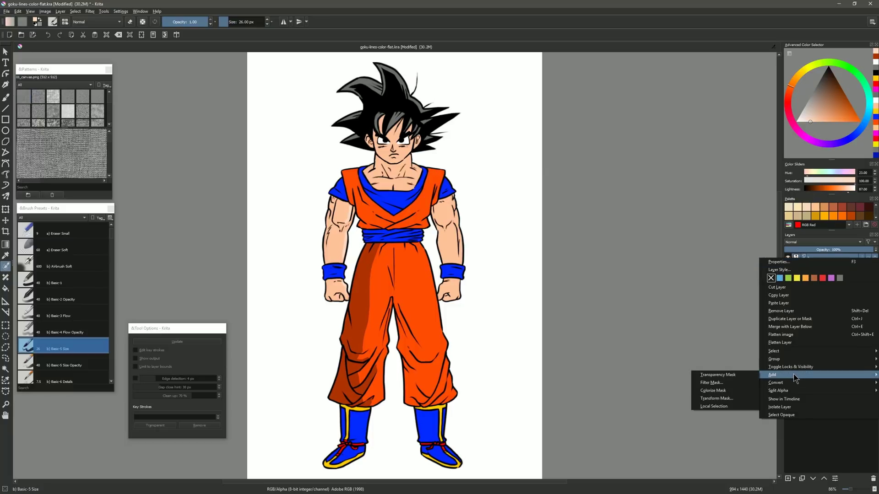
pyautogui.click(721, 392)
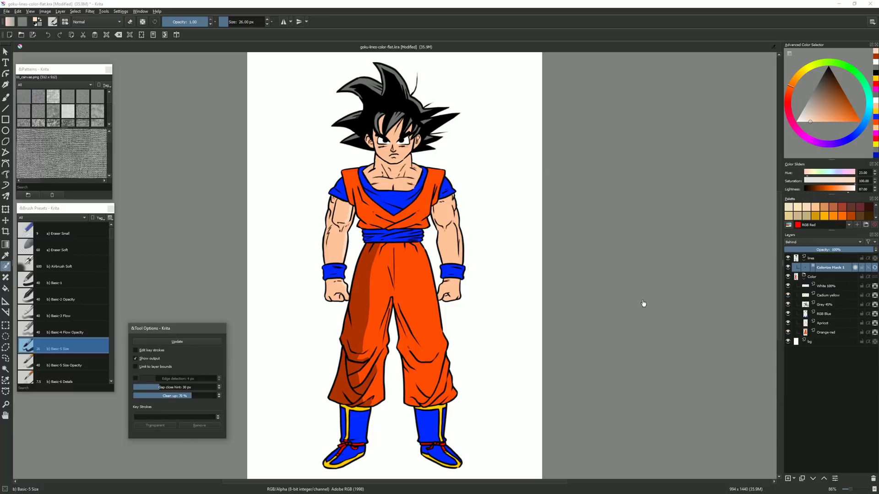